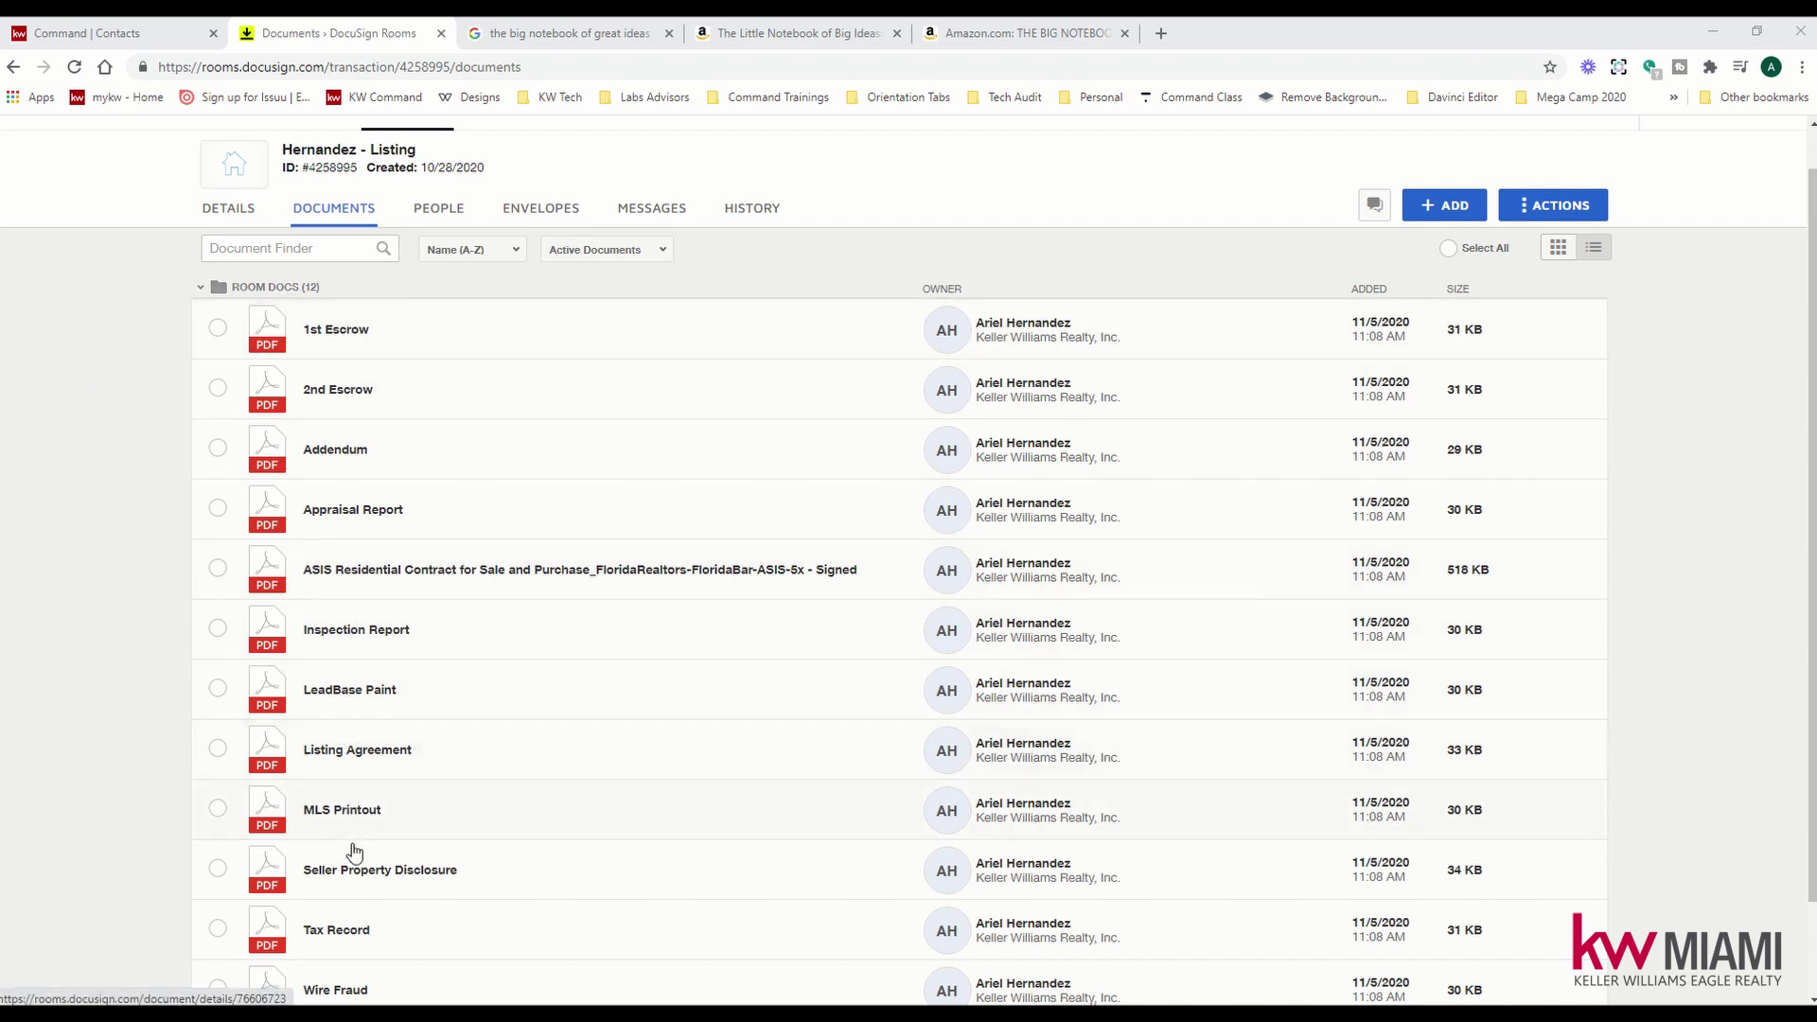
- Create a new folder named "Listing Folder" in the room's documents
scroll(327, 540, down, 2)
scroll(326, 540, up, 3)
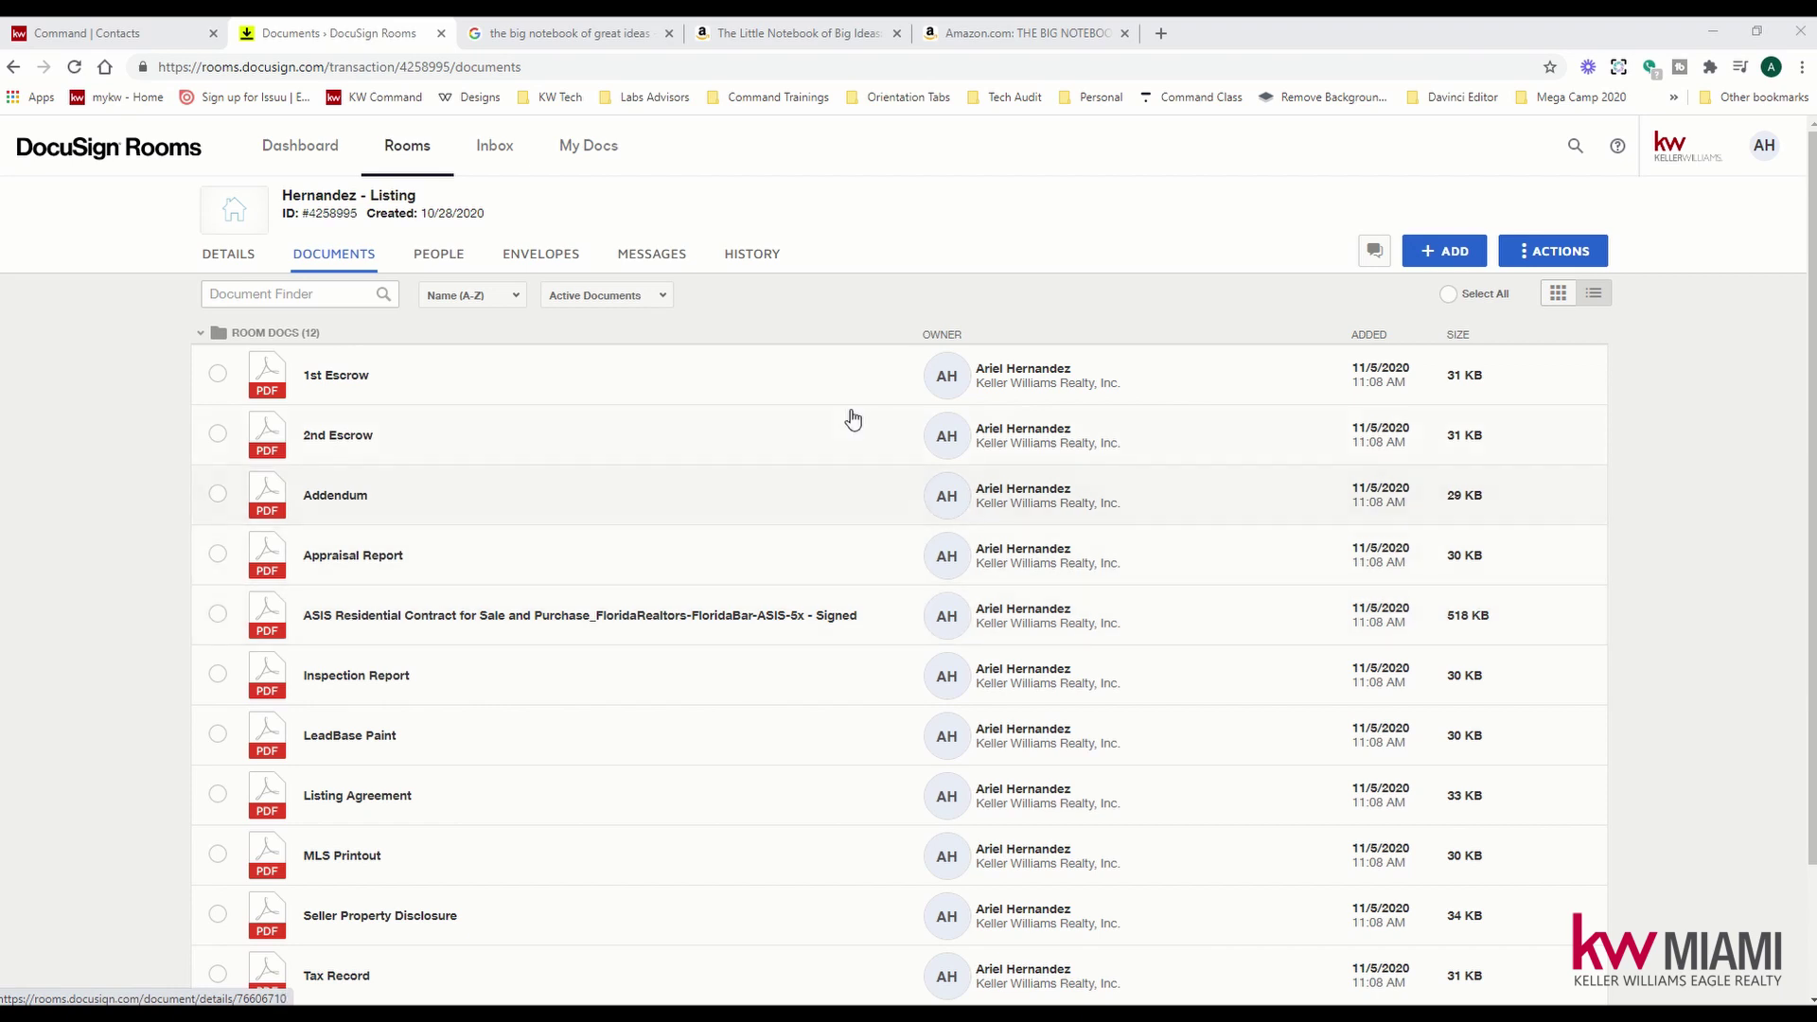
click(1566, 254)
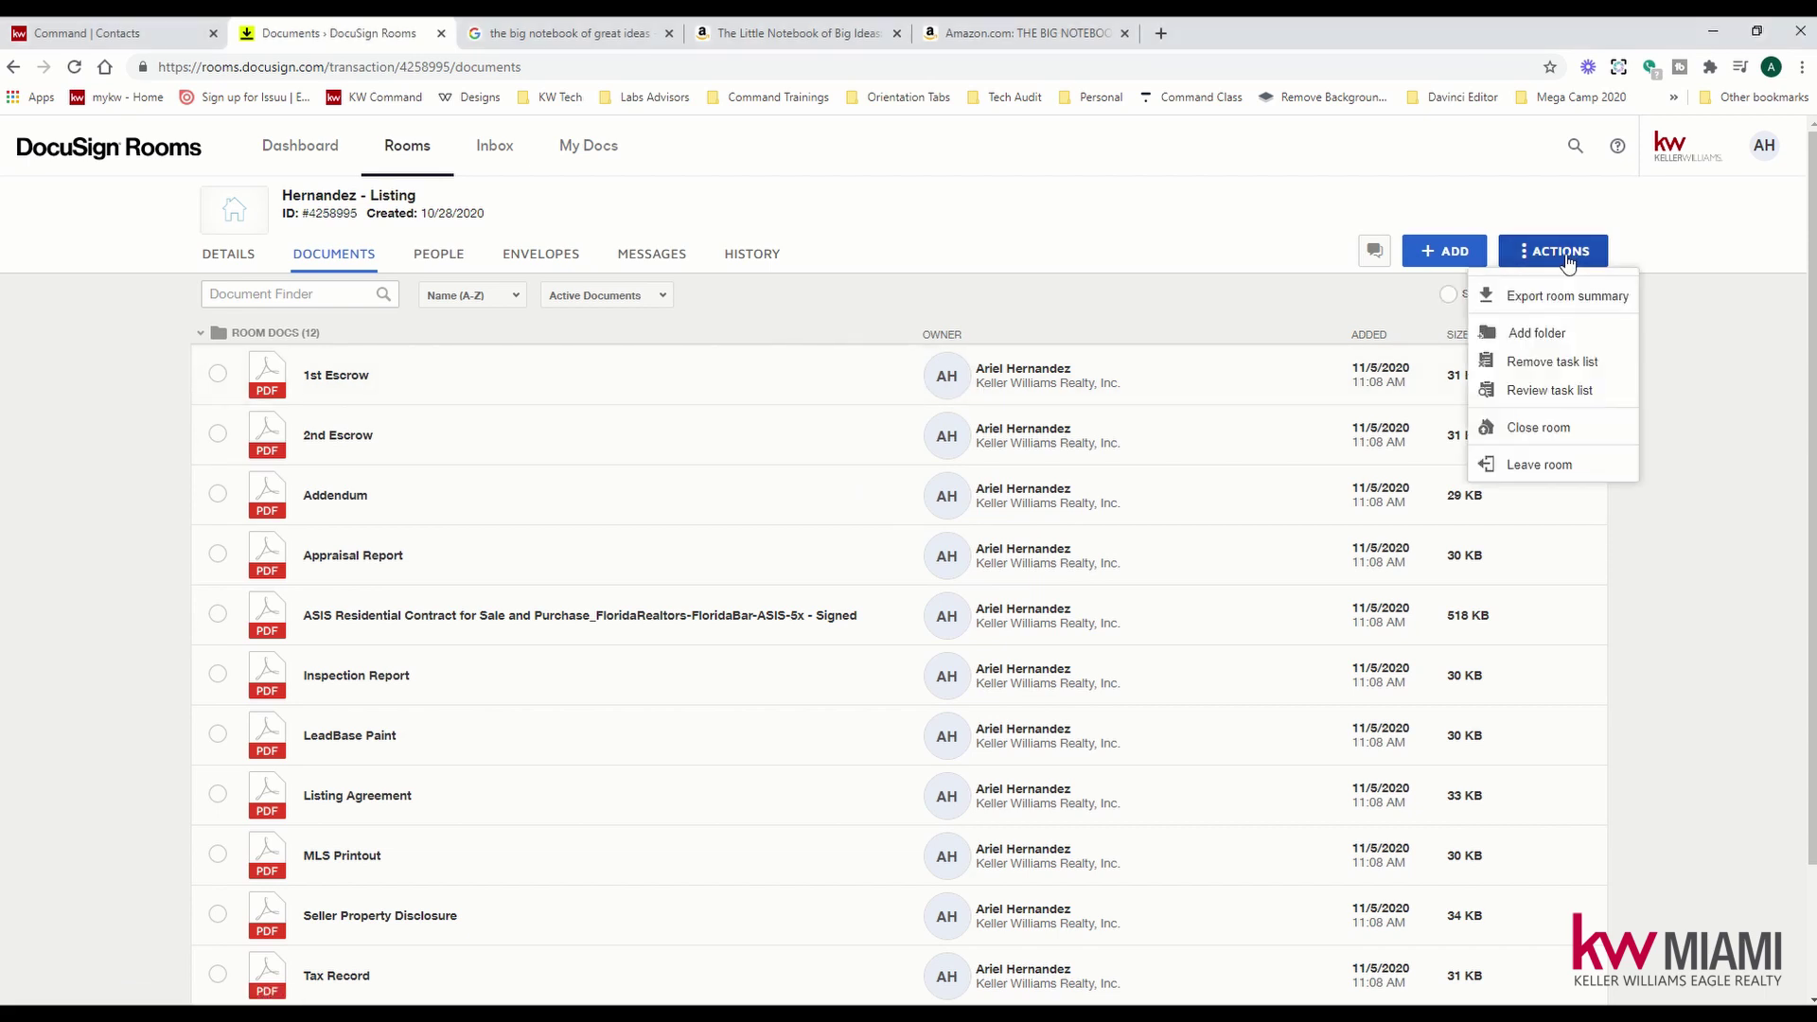
click(1525, 335)
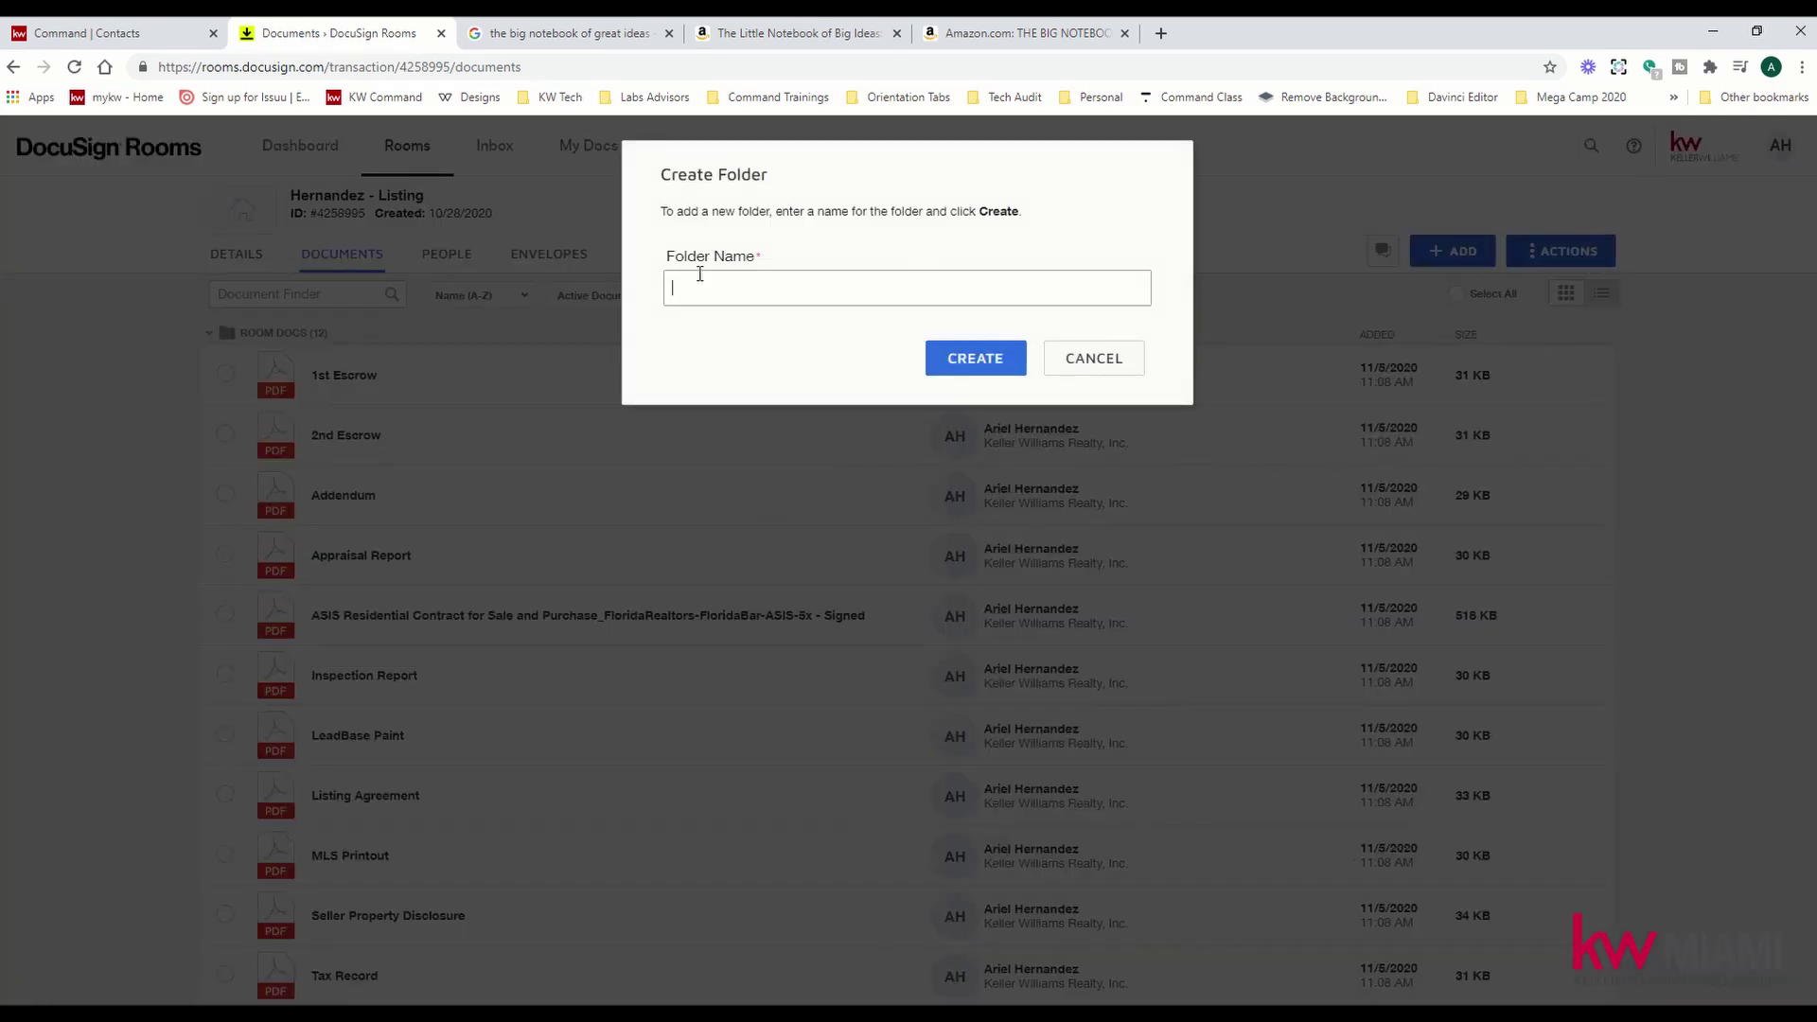
text(Listing Folder)
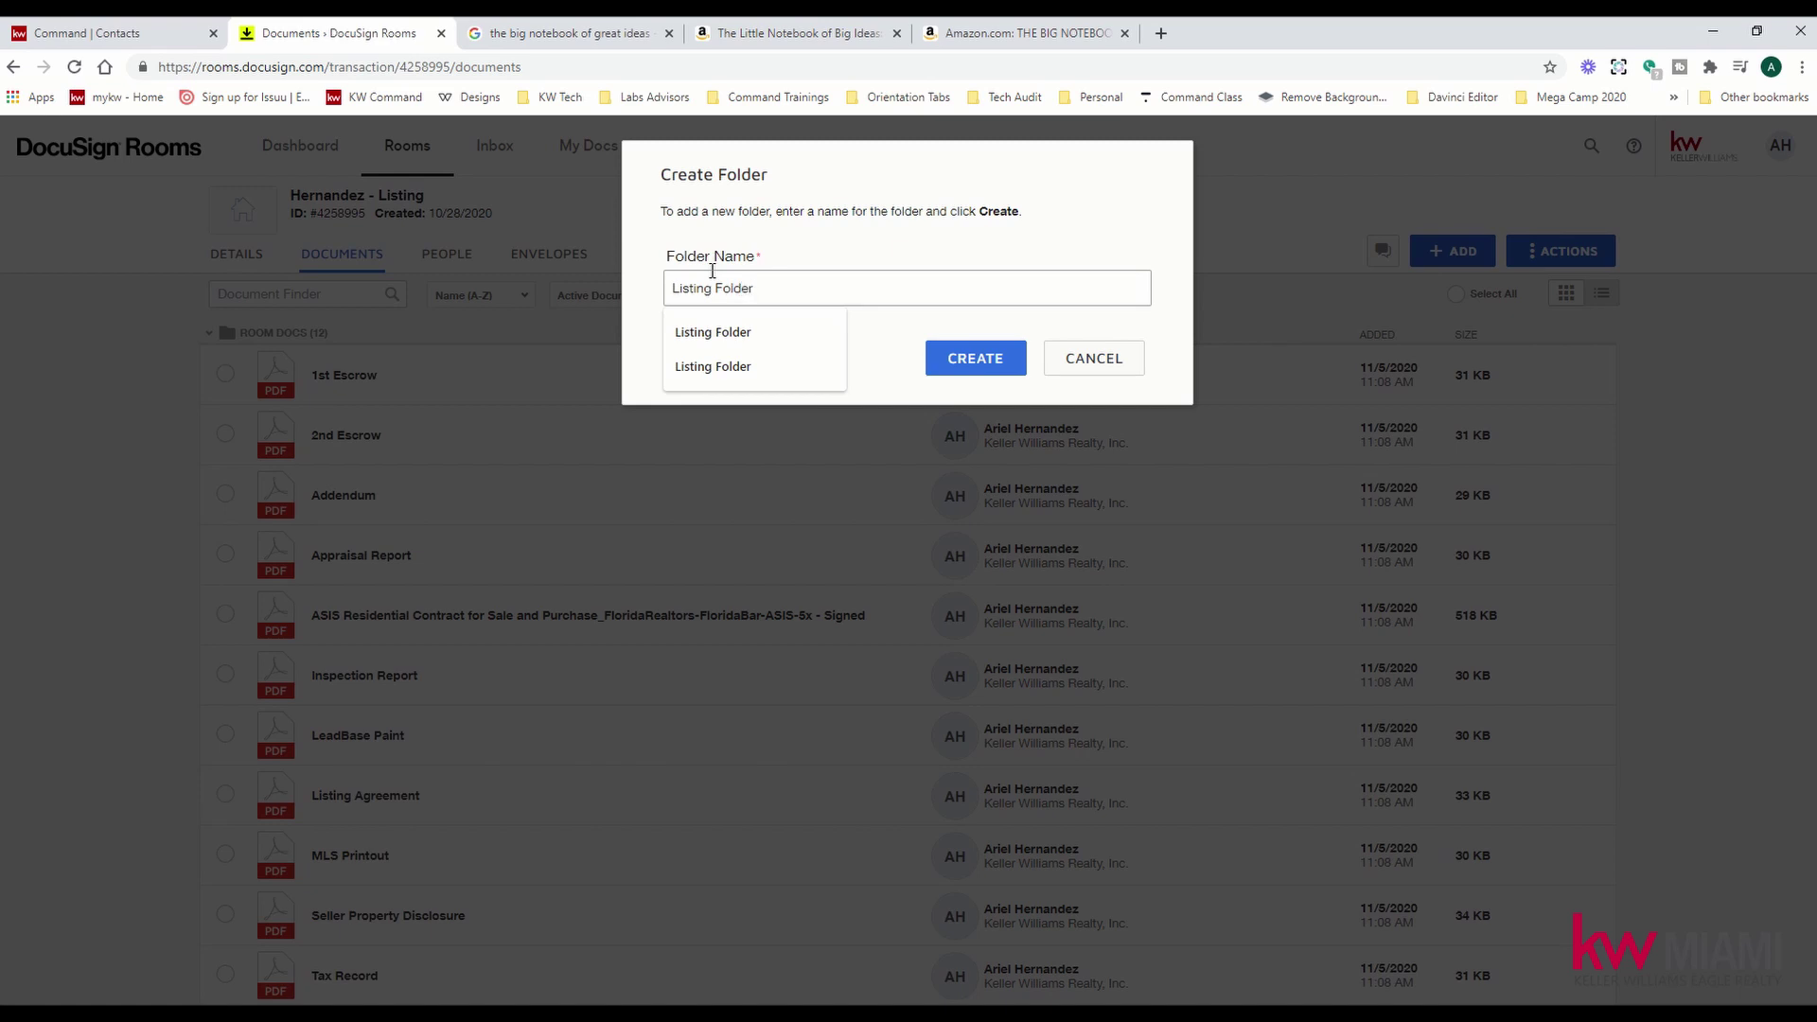
click(957, 358)
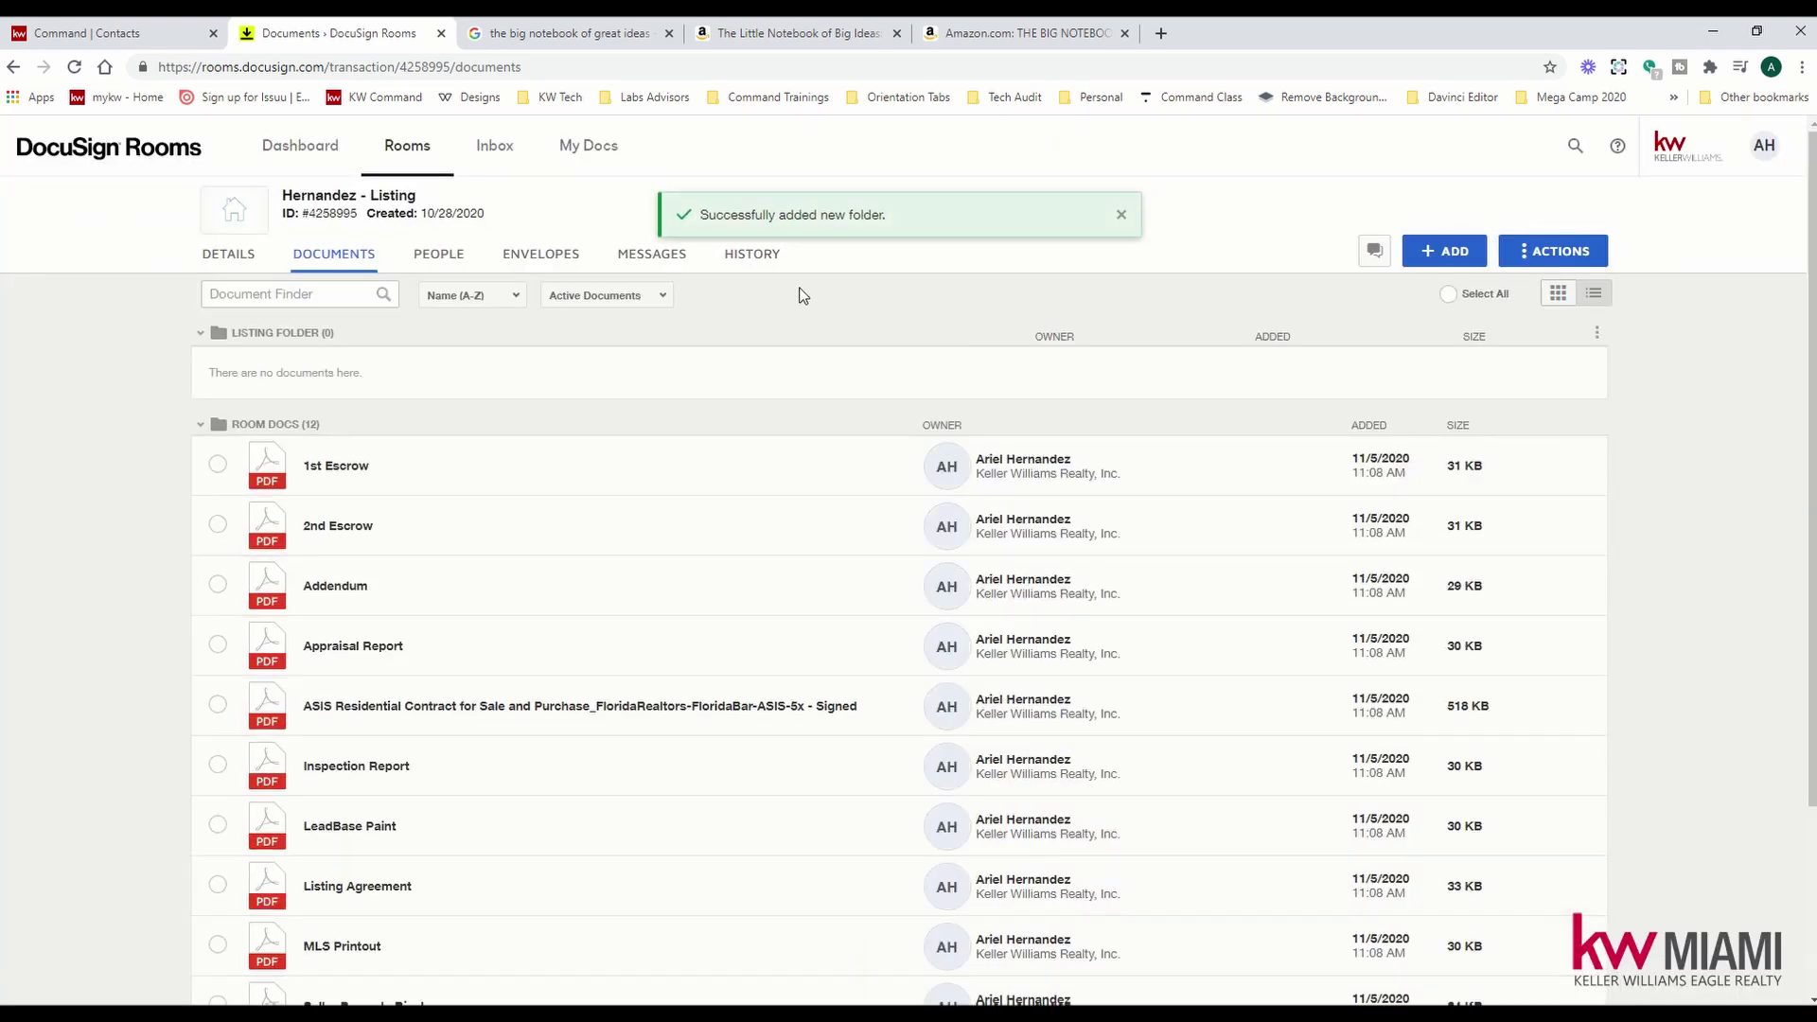
- Create a second document folder named "Under Contract Folder" in the room
click(1548, 257)
click(1542, 334)
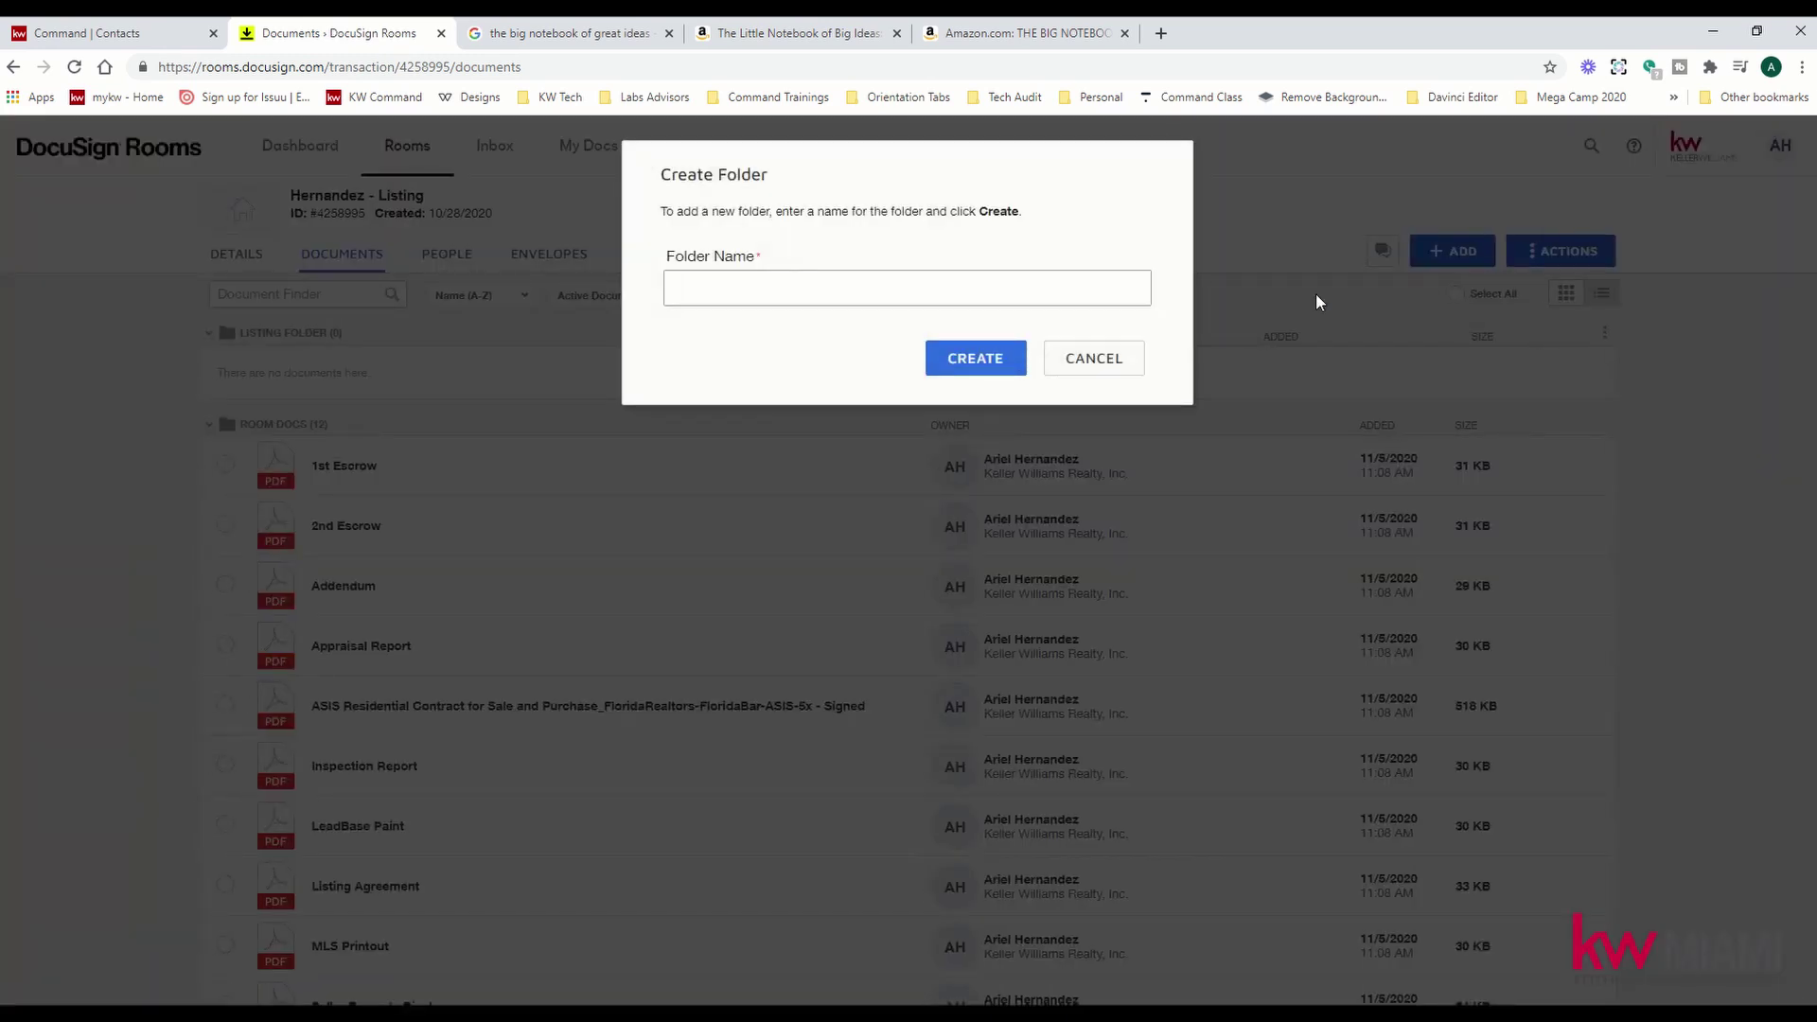
text(Under)
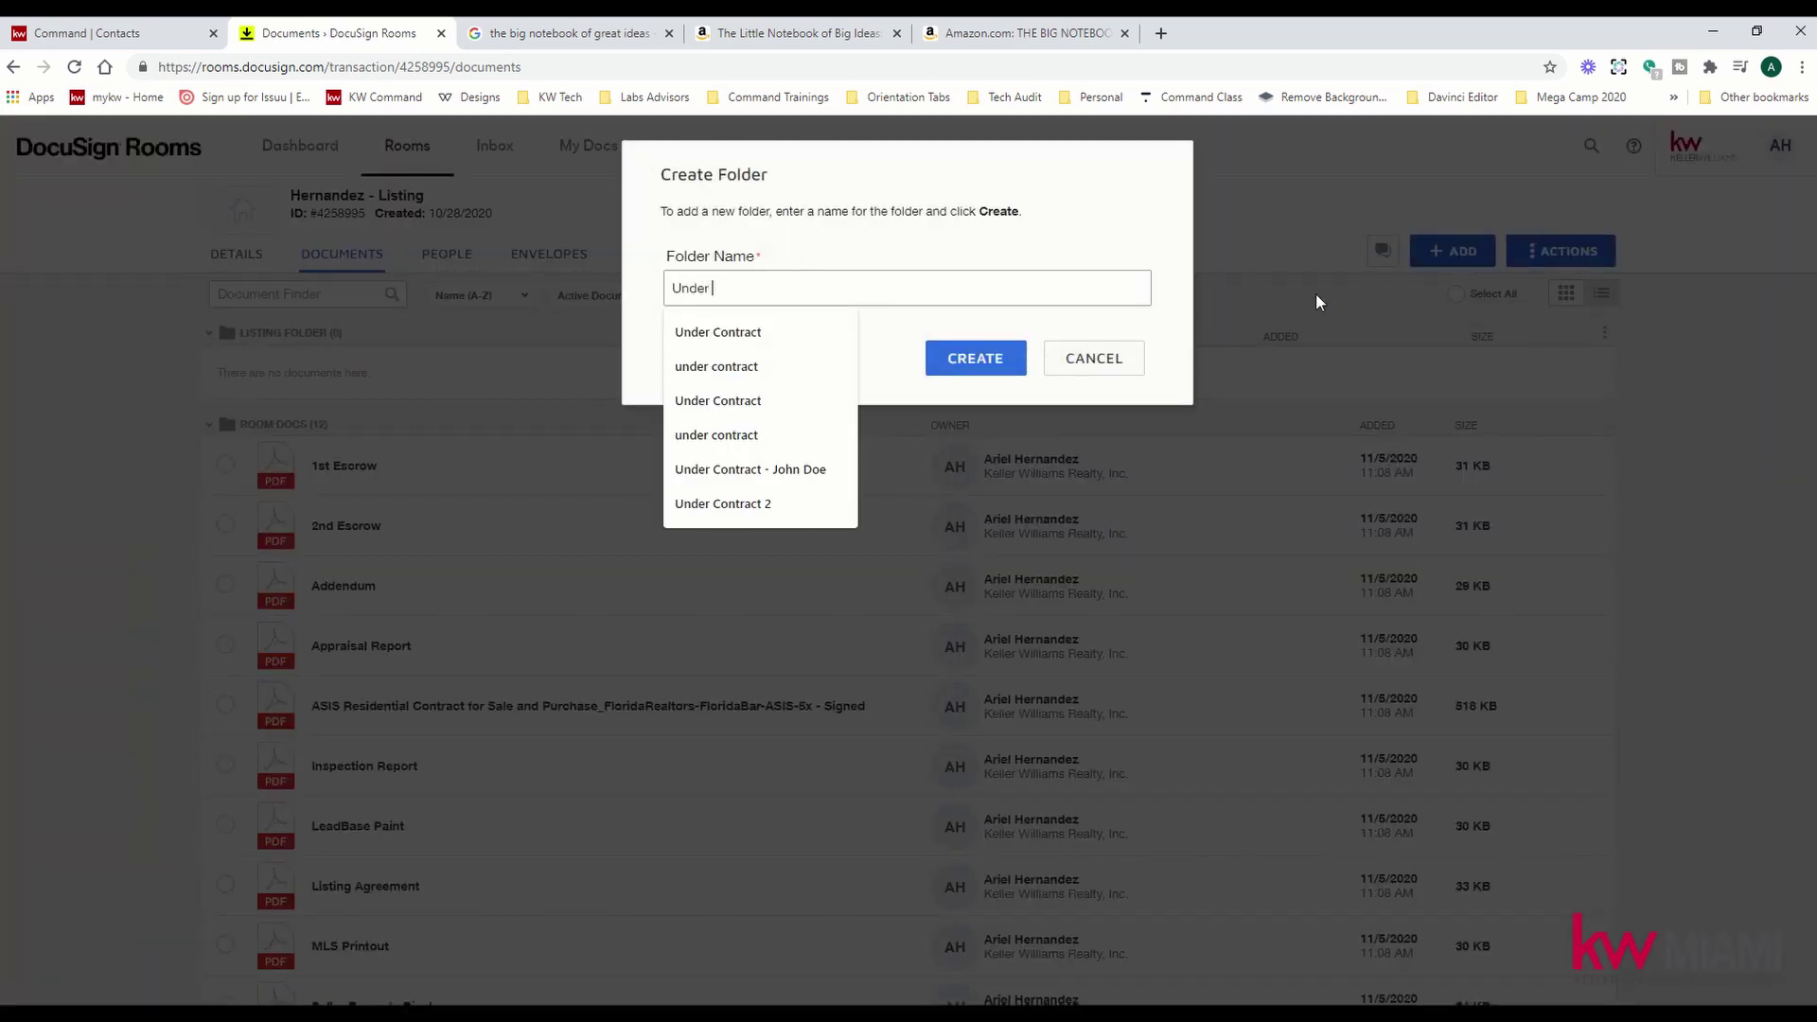
click(844, 332)
text(Folder)
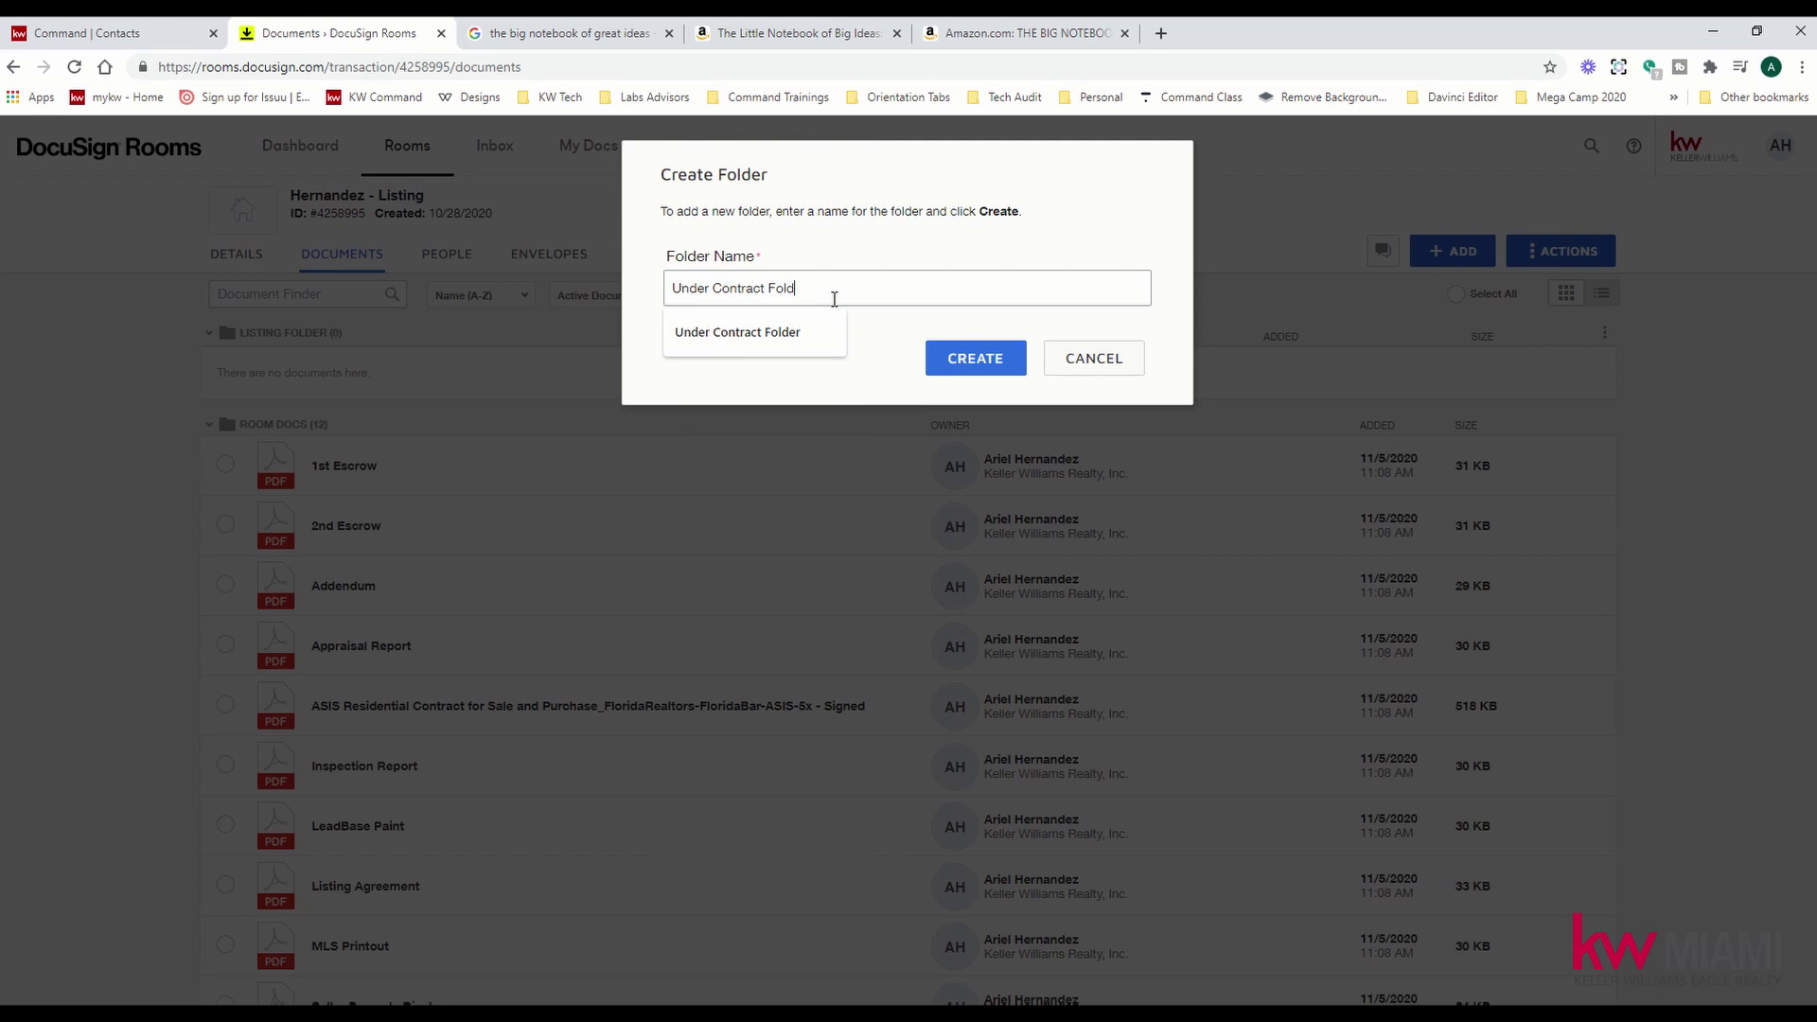
click(974, 359)
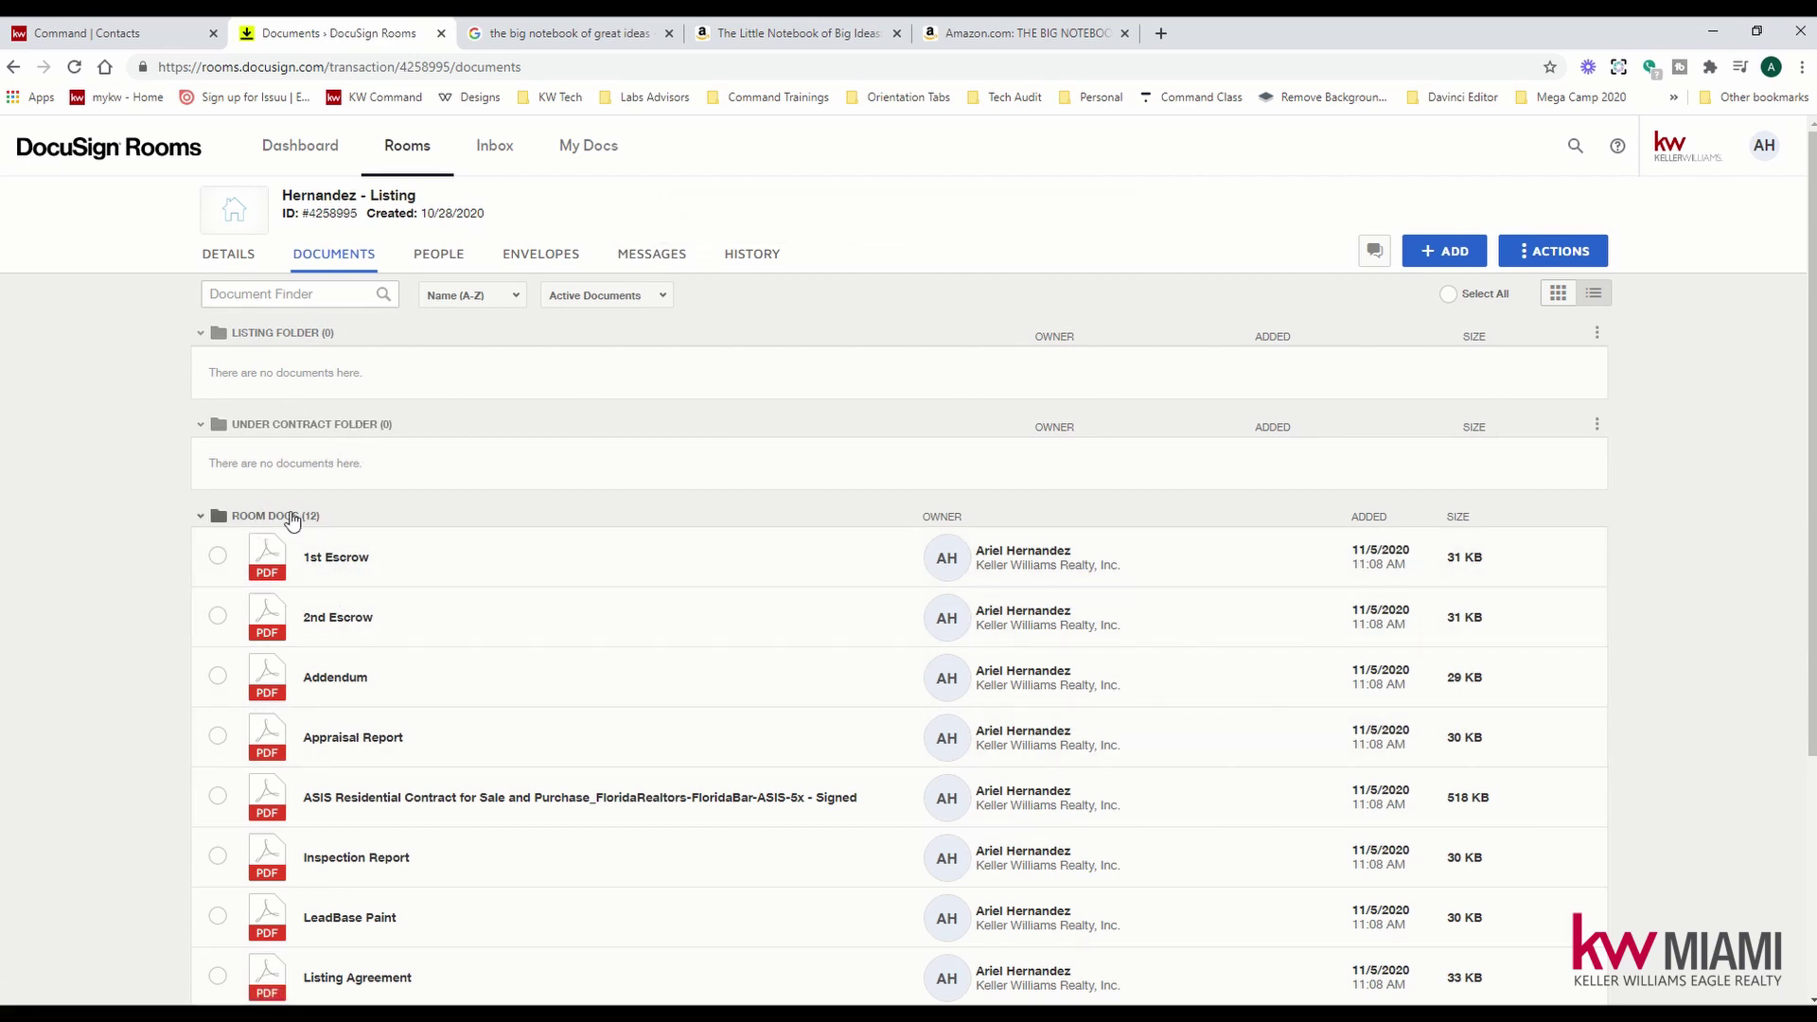
- View the available sources for adding documents, and preview the 1st Escrow document
click(1460, 250)
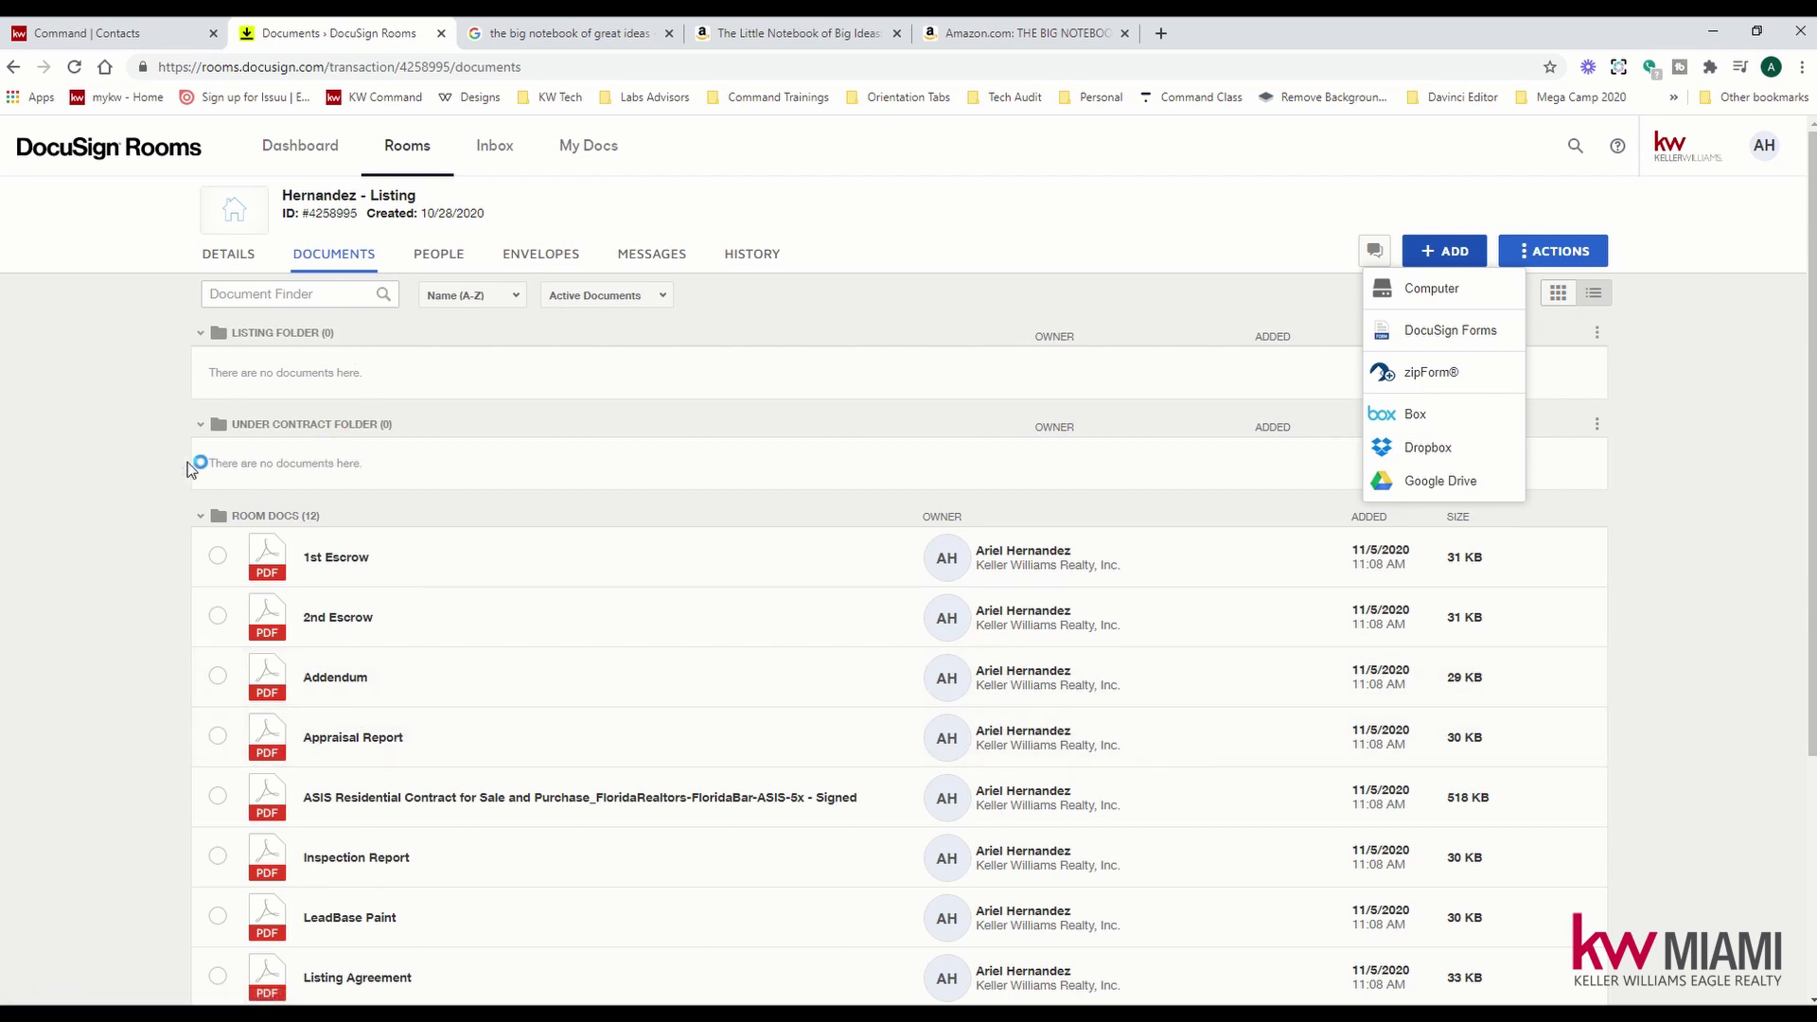
click(151, 506)
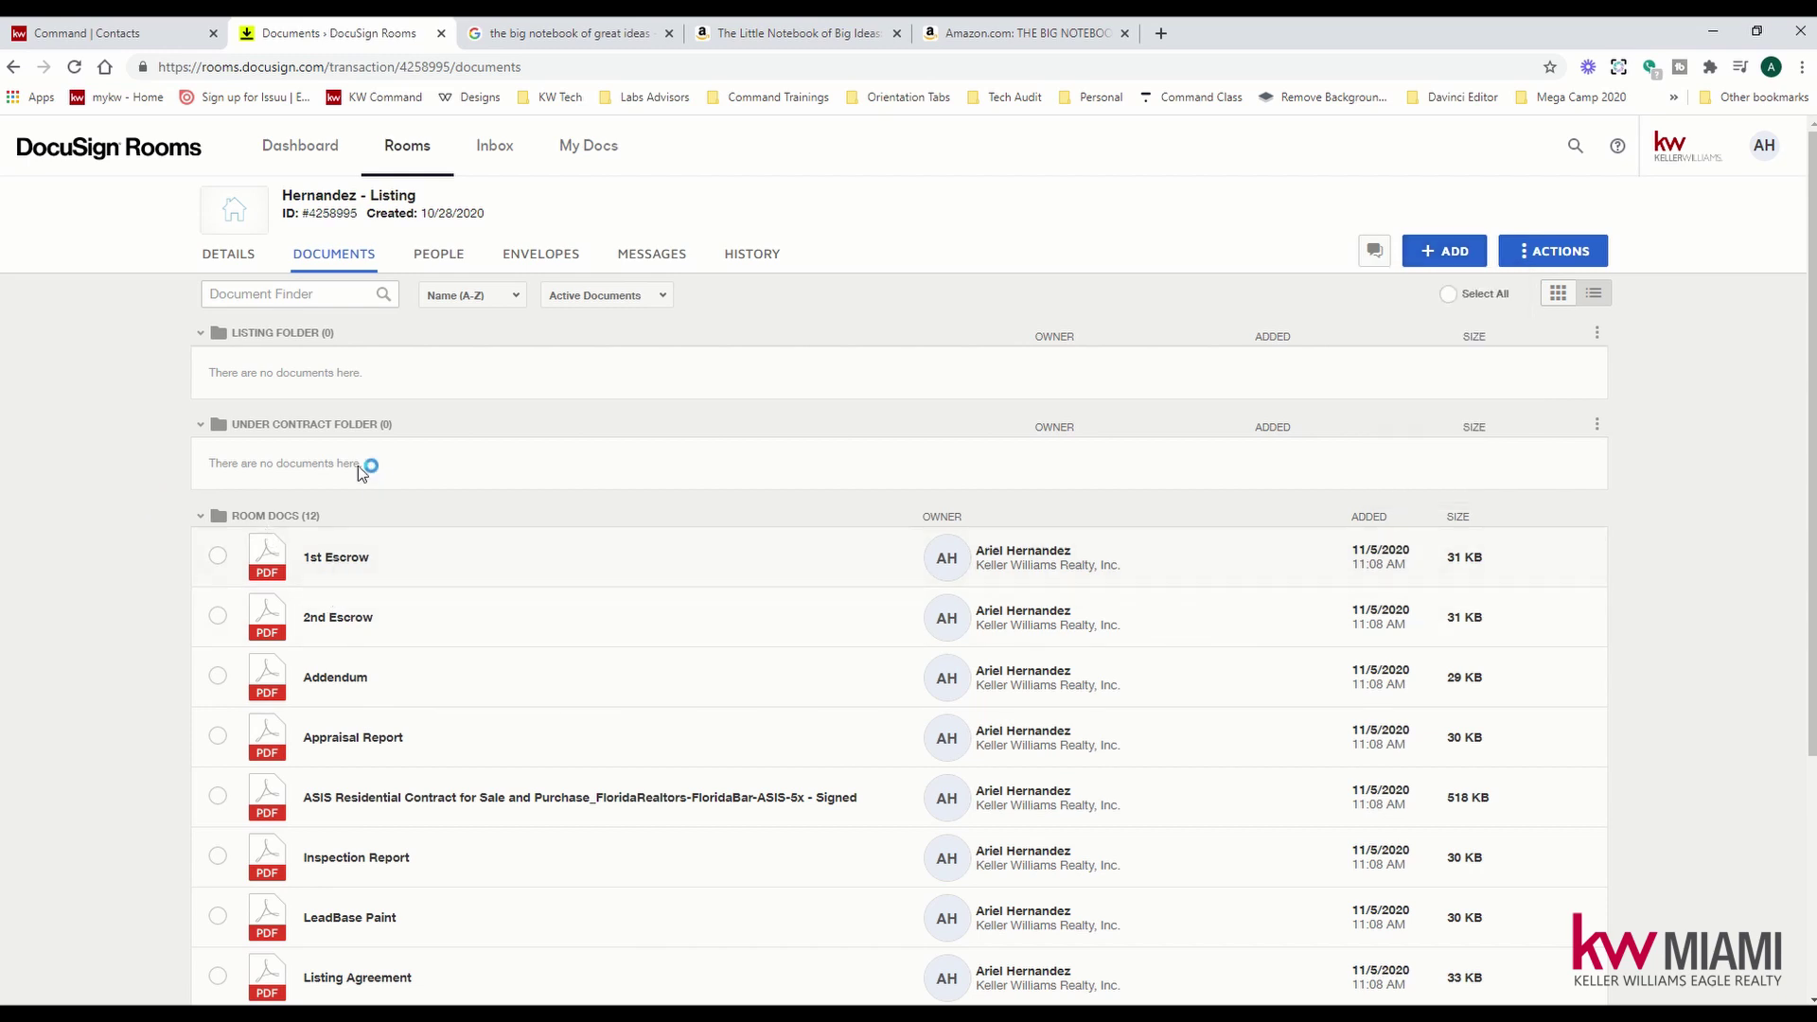
click(337, 558)
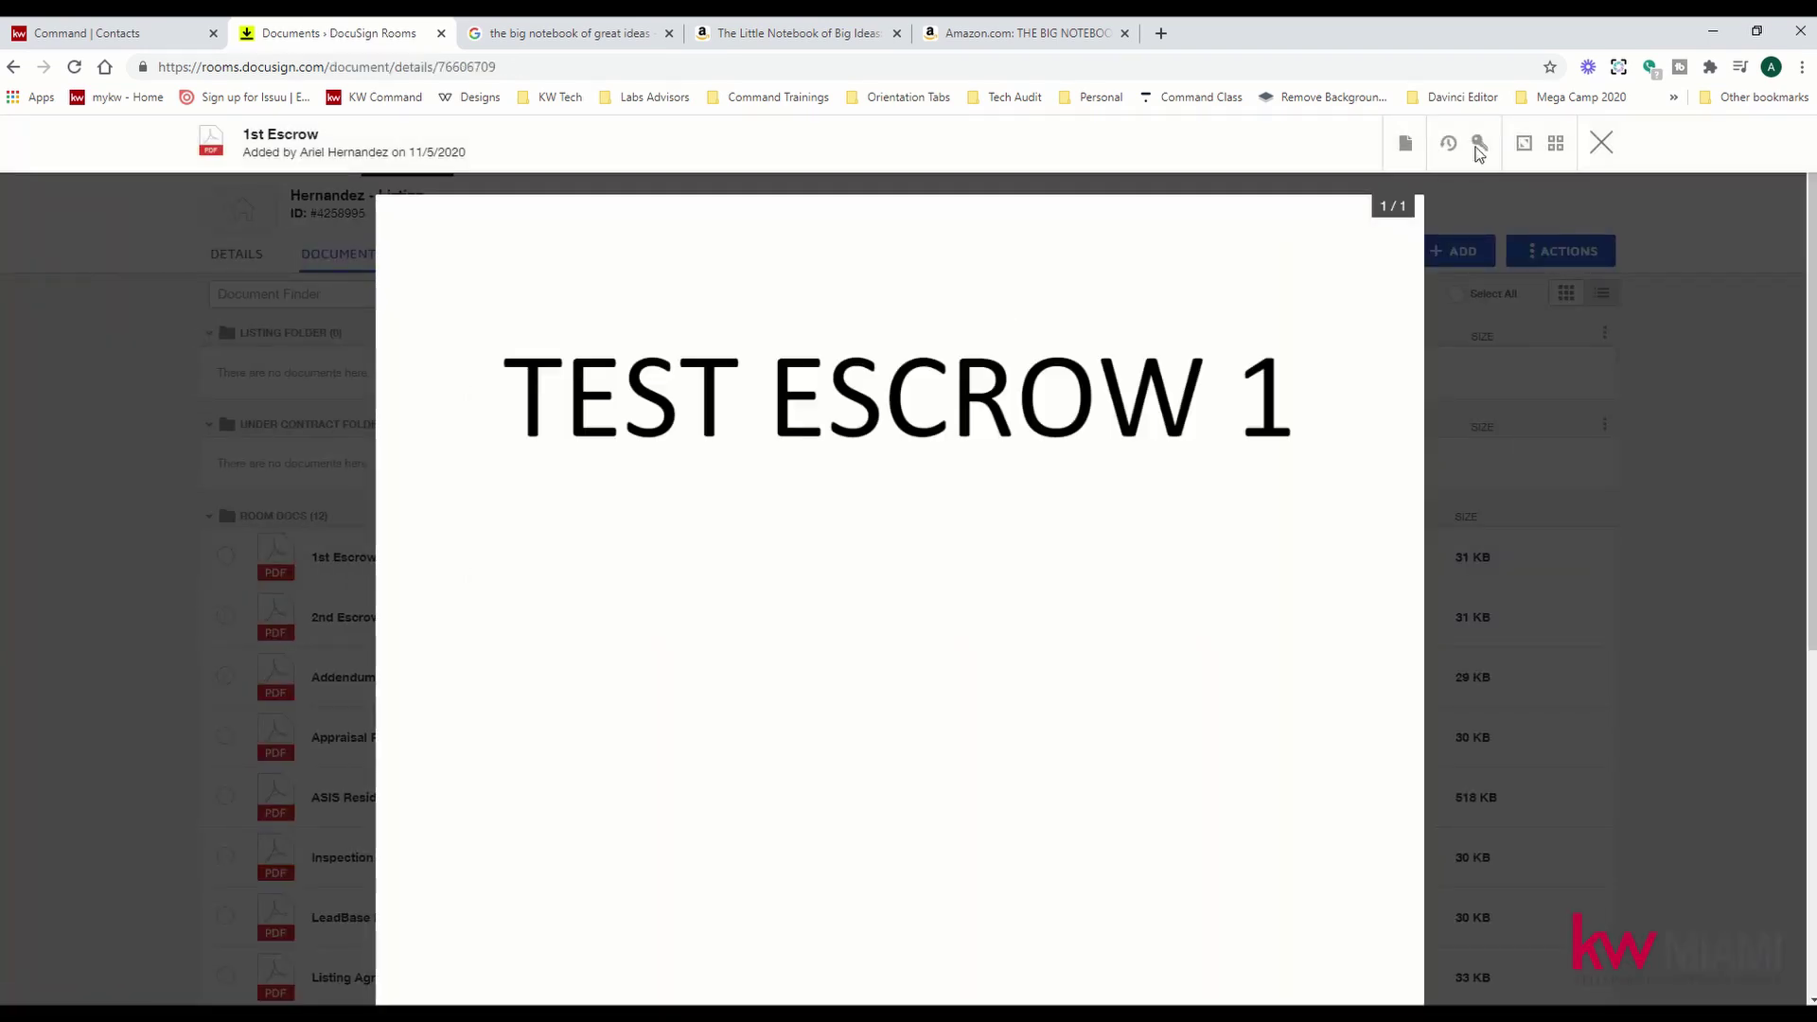
click(1599, 141)
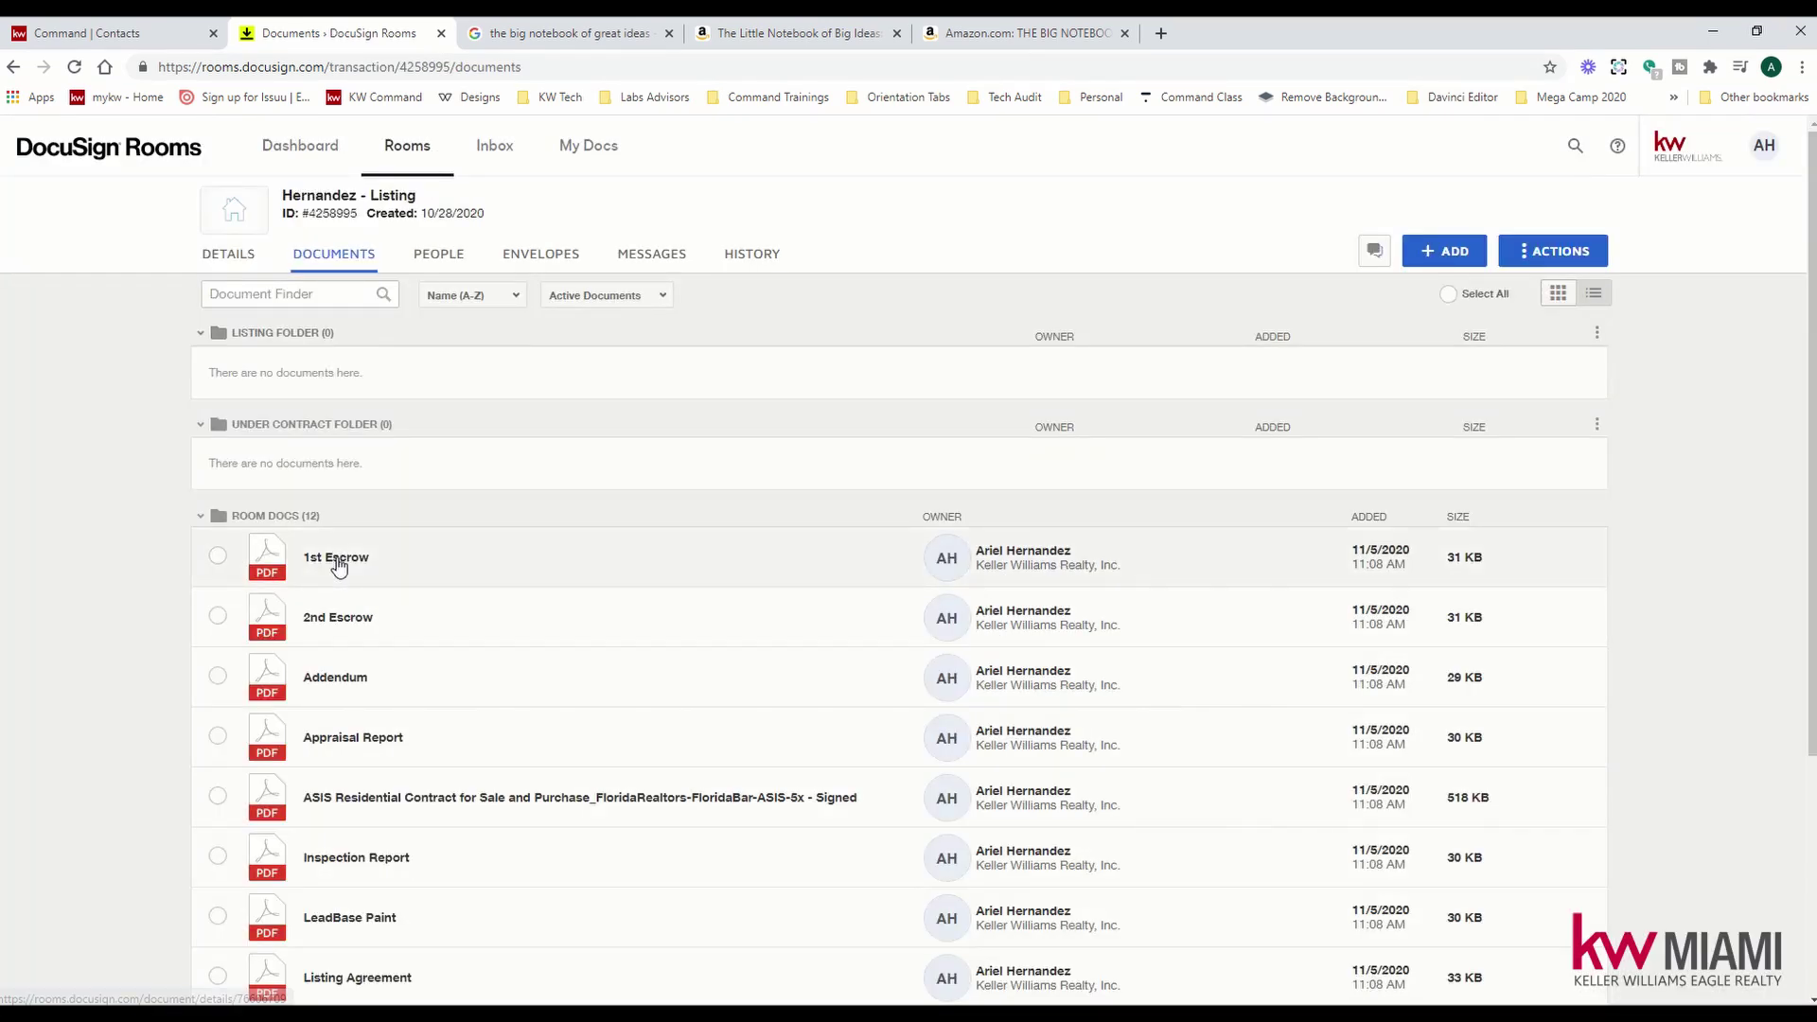
- Move the 1st Escrow and 2nd Escrow documents from Room Docs into the Under Contract Folder
drag(340, 565, 377, 386)
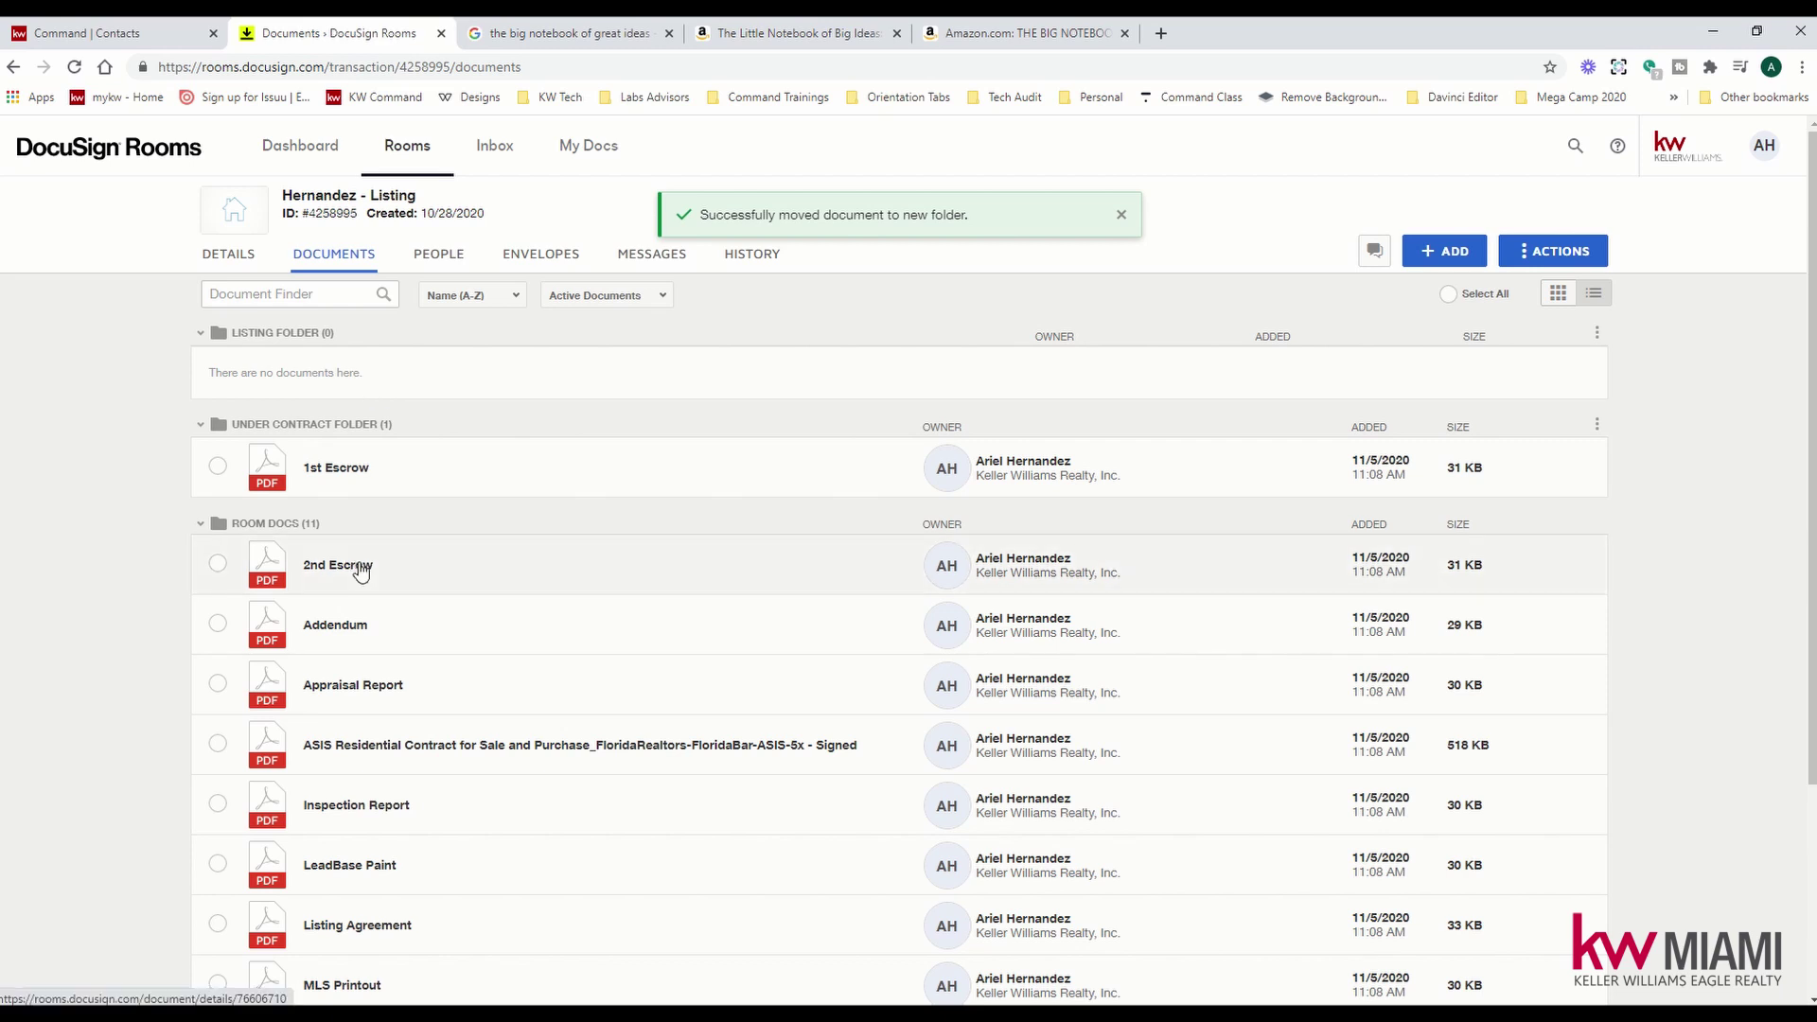
drag(357, 565, 572, 388)
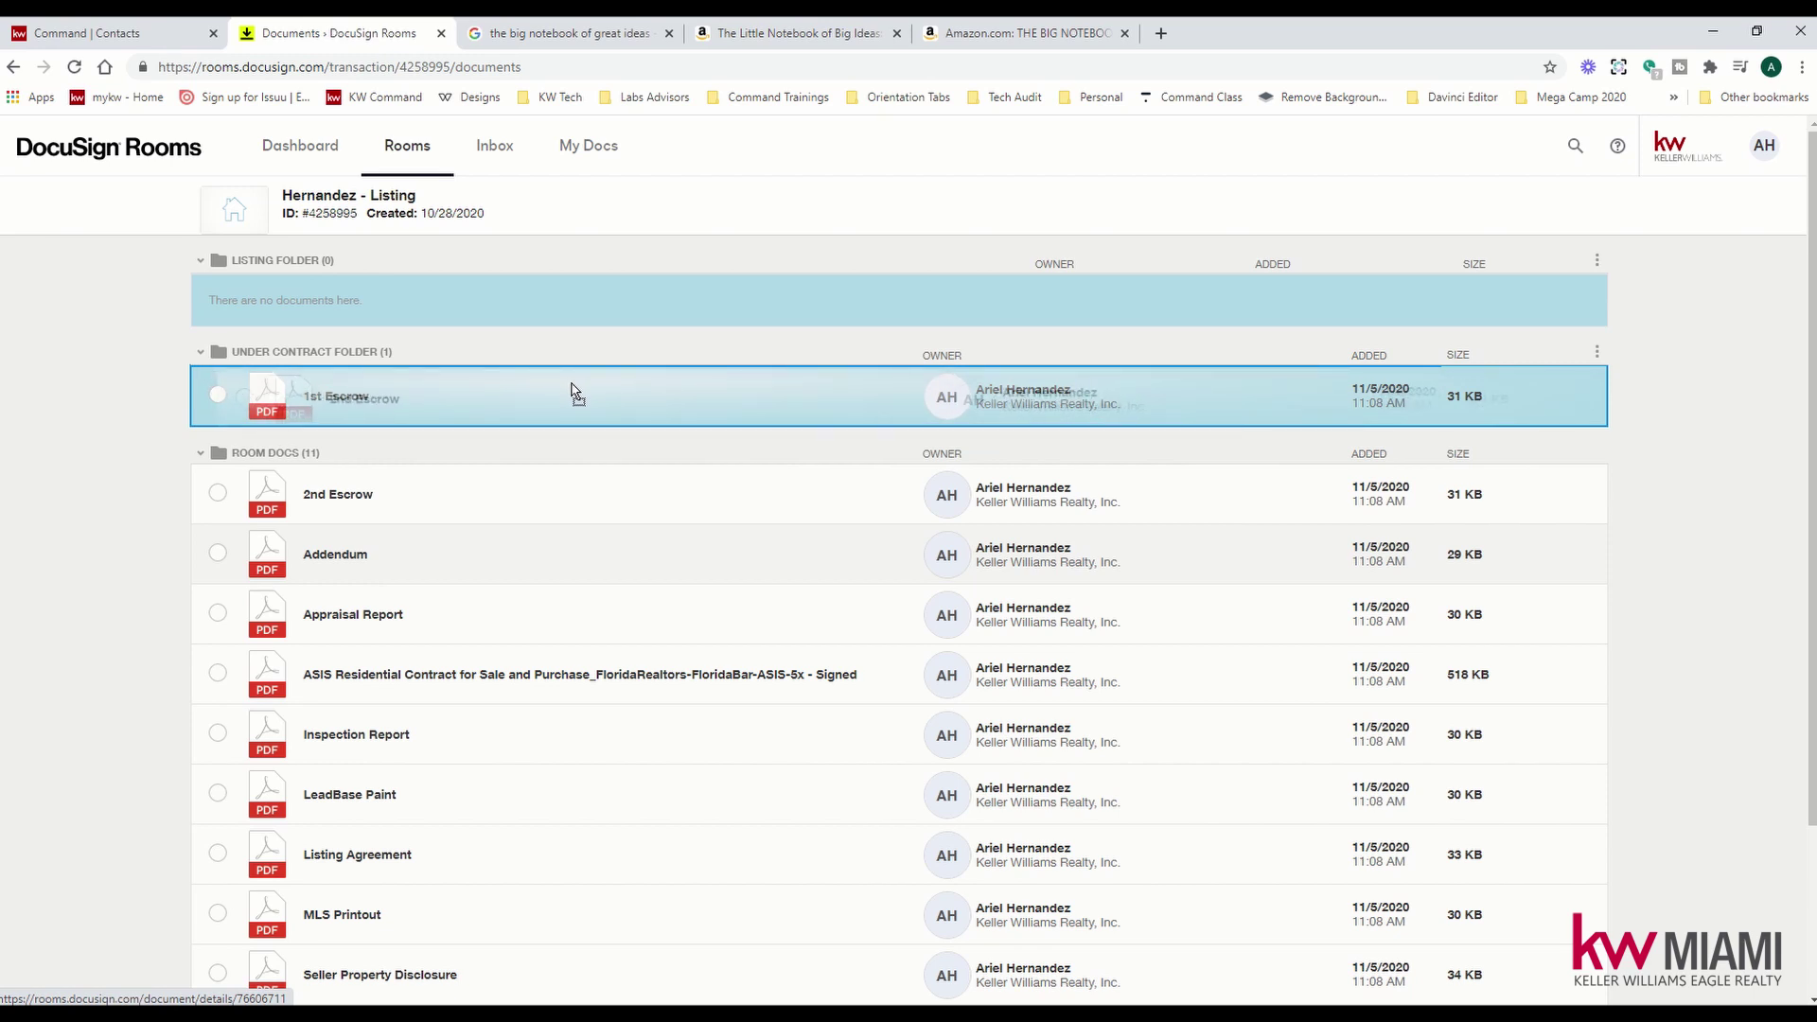
drag(572, 390, 573, 390)
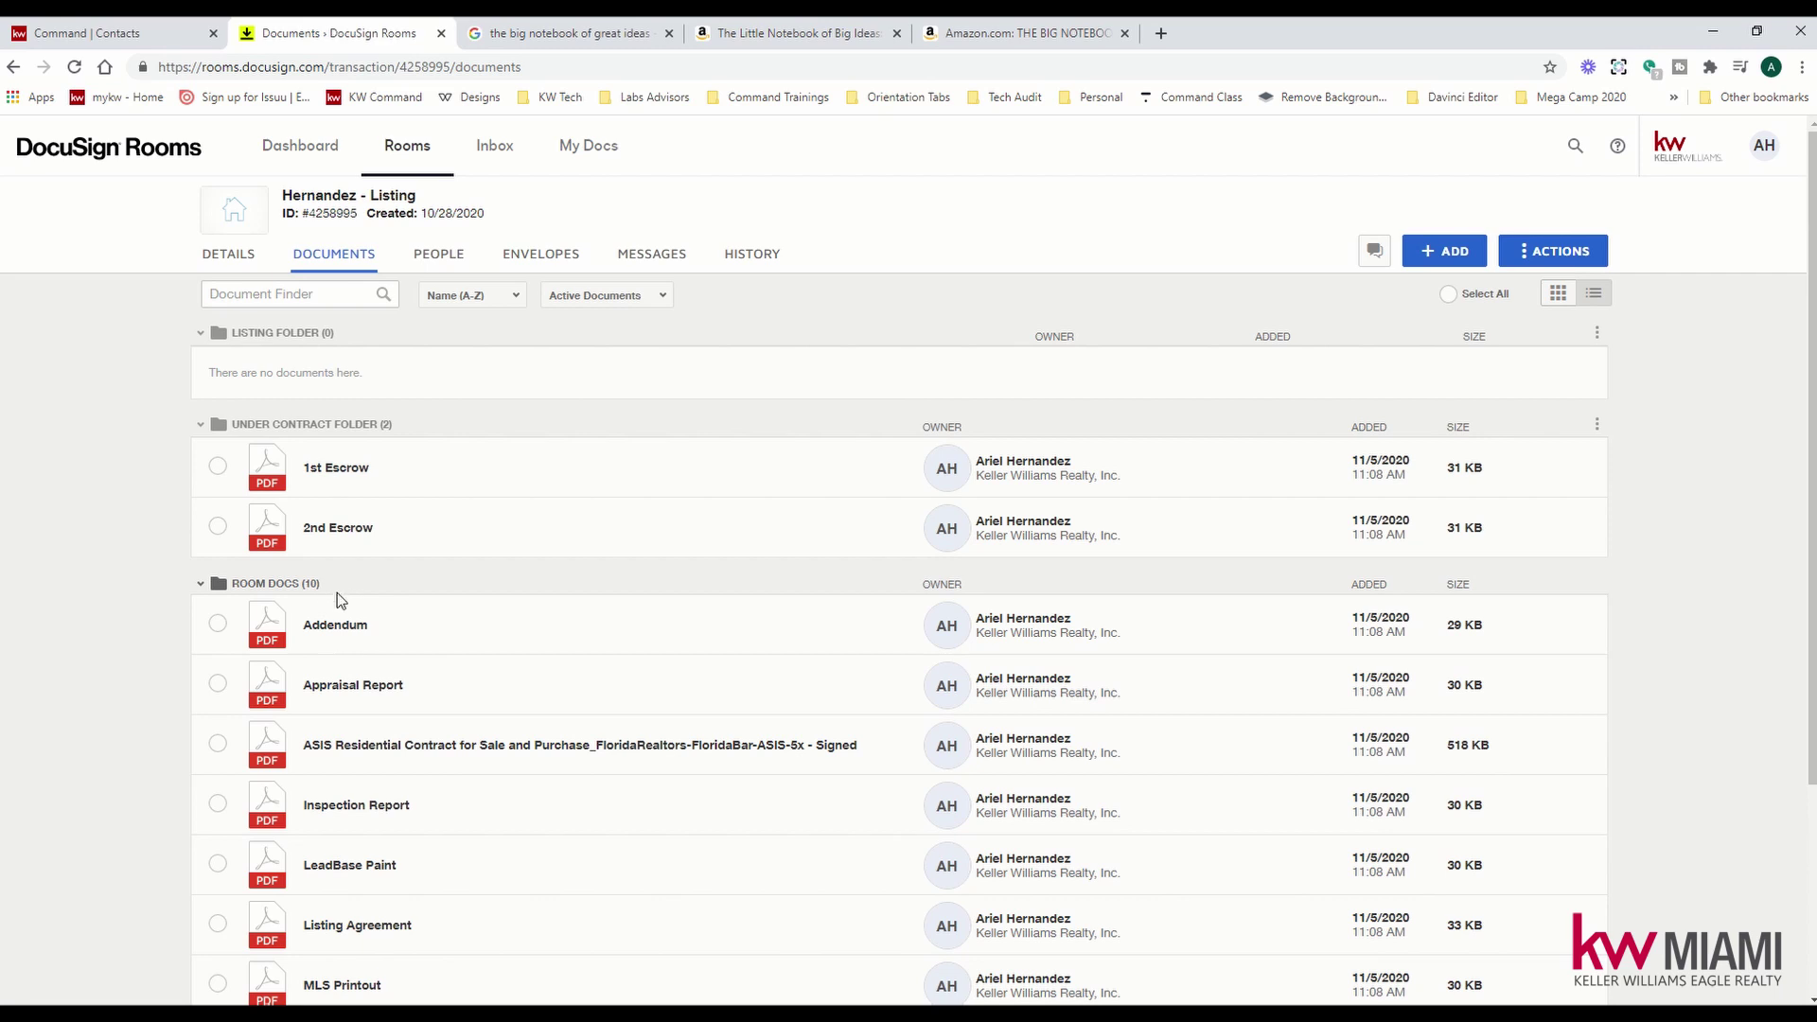
- Move the Addendum, Appraisal Report, signed ASIS Residential Contract, Inspection Report and LeadBase Paint documents together to the current room's Under Contract Folder
scroll(160, 591, down, 2)
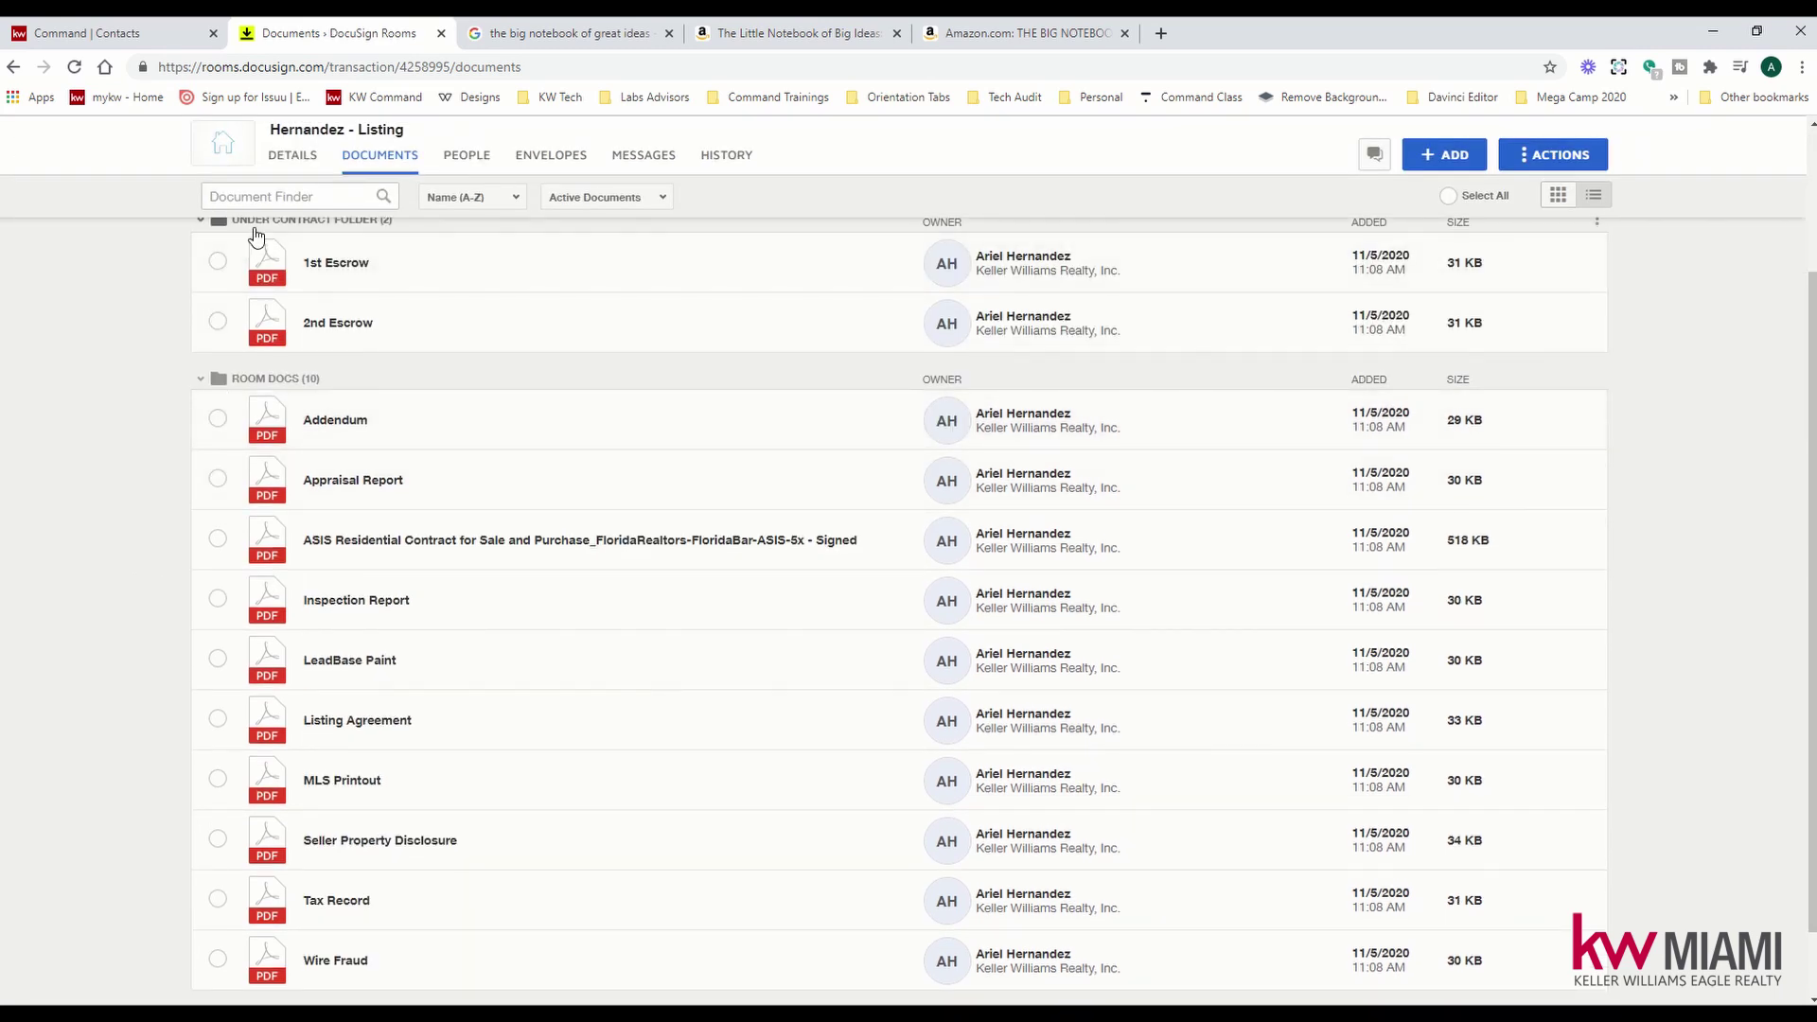
click(218, 418)
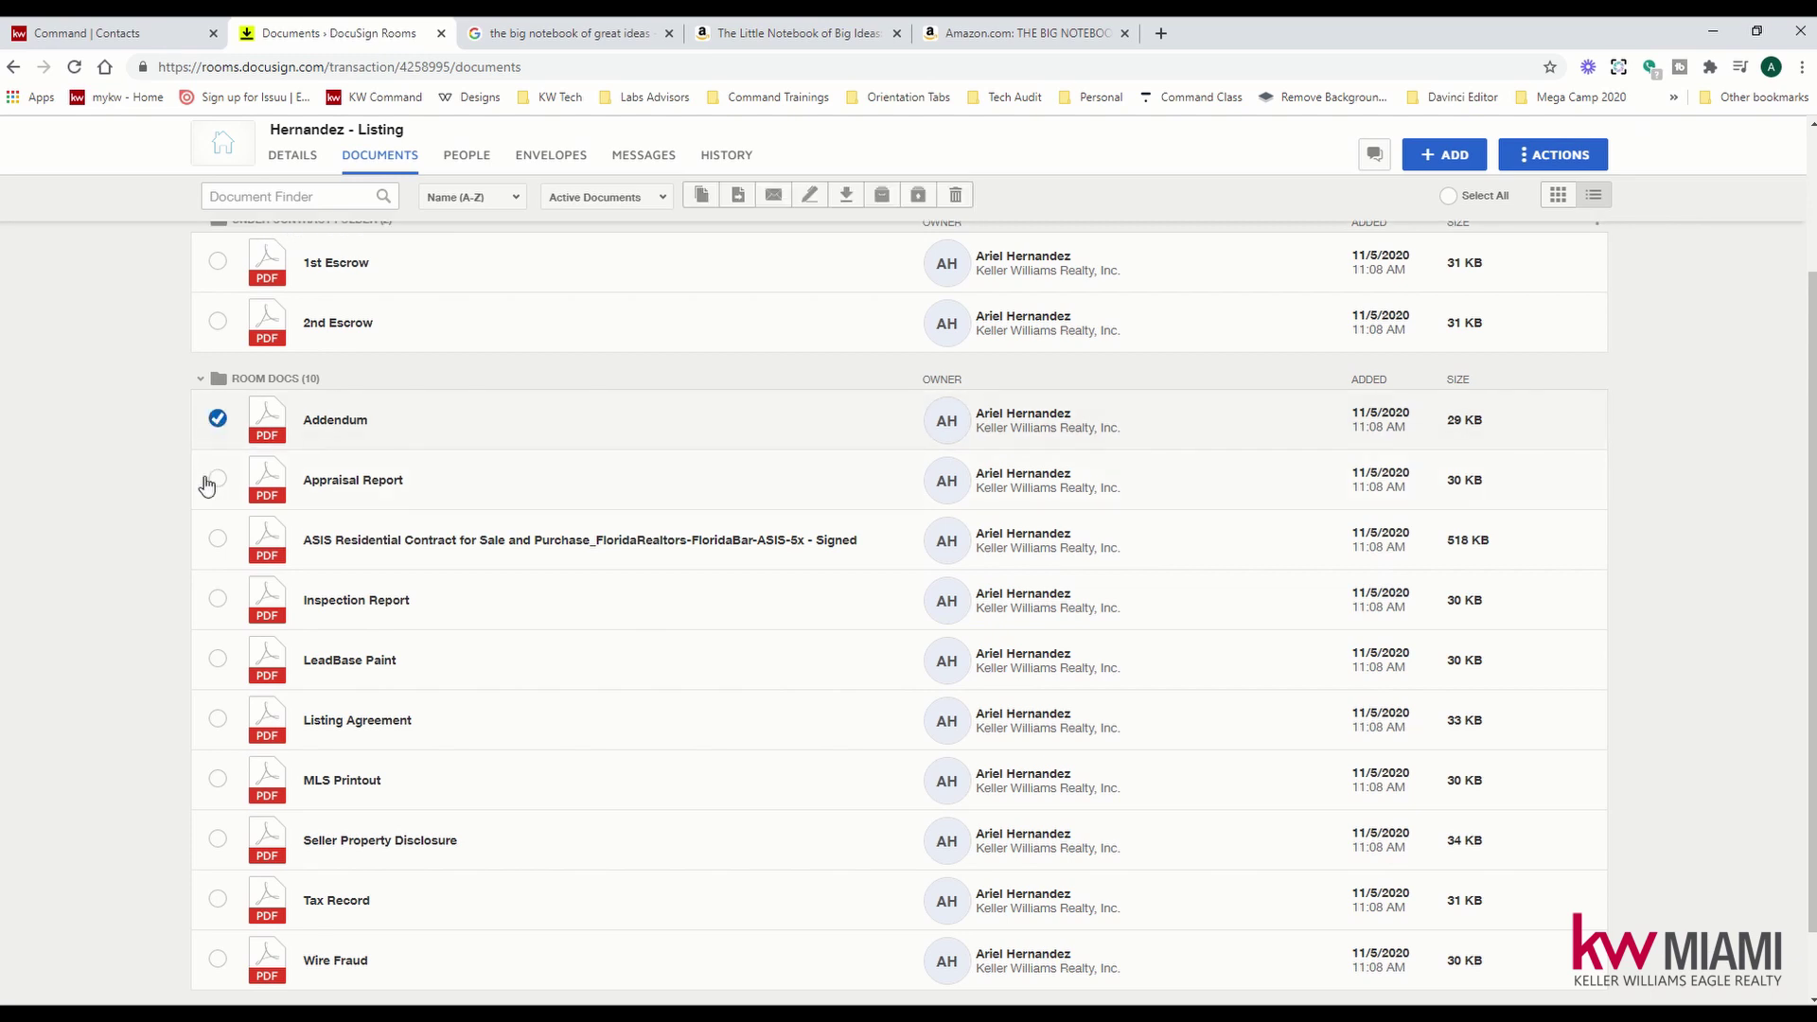
click(218, 479)
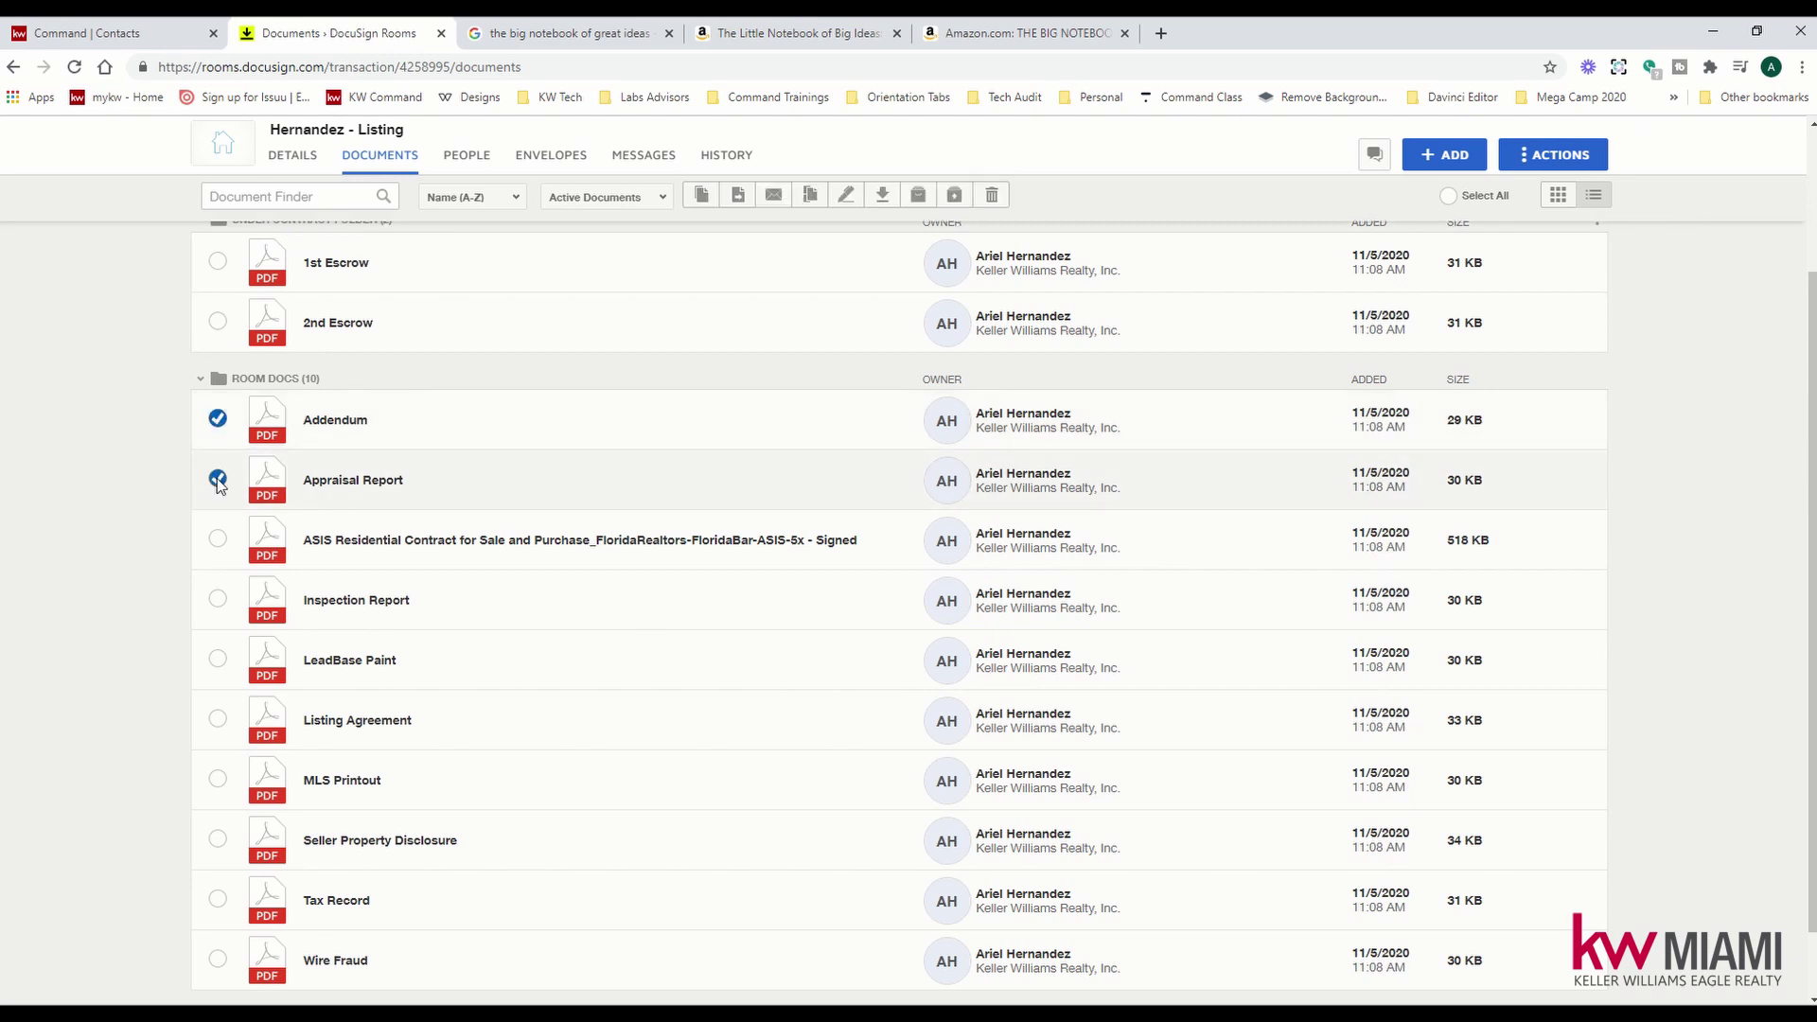
click(218, 598)
click(217, 538)
scroll(146, 575, down, 1)
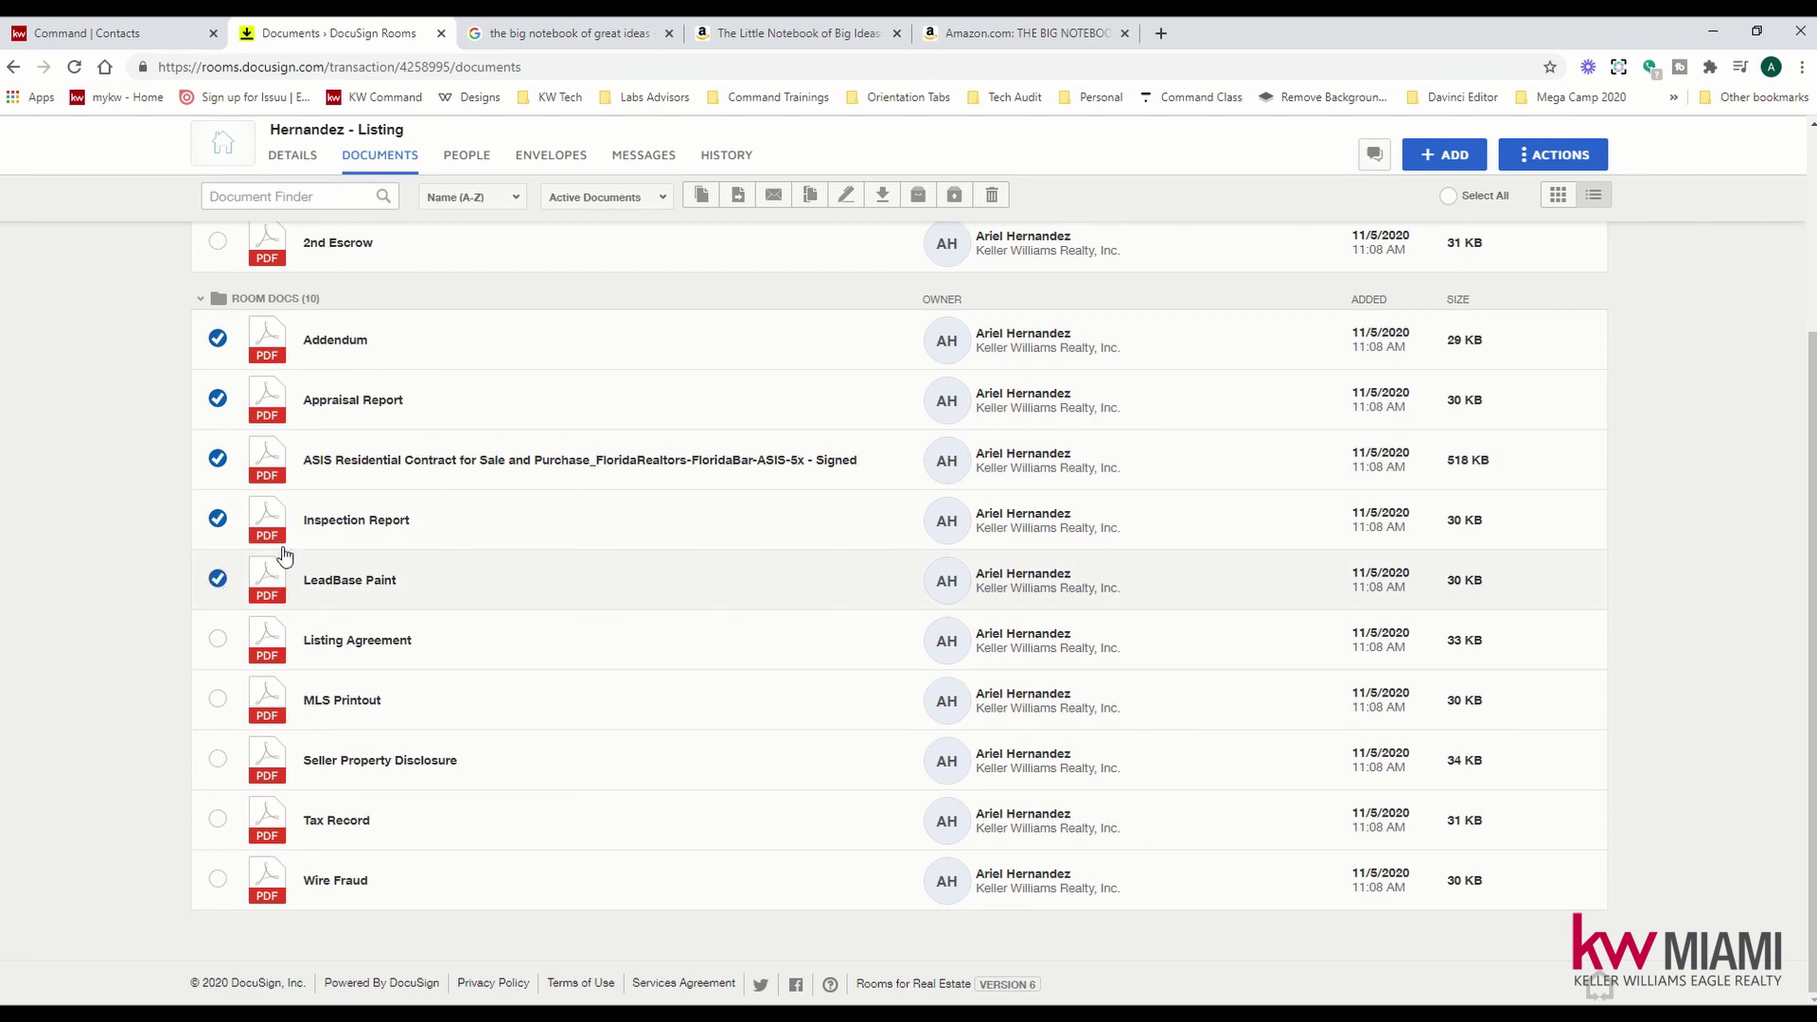
scroll(296, 414, up, 3)
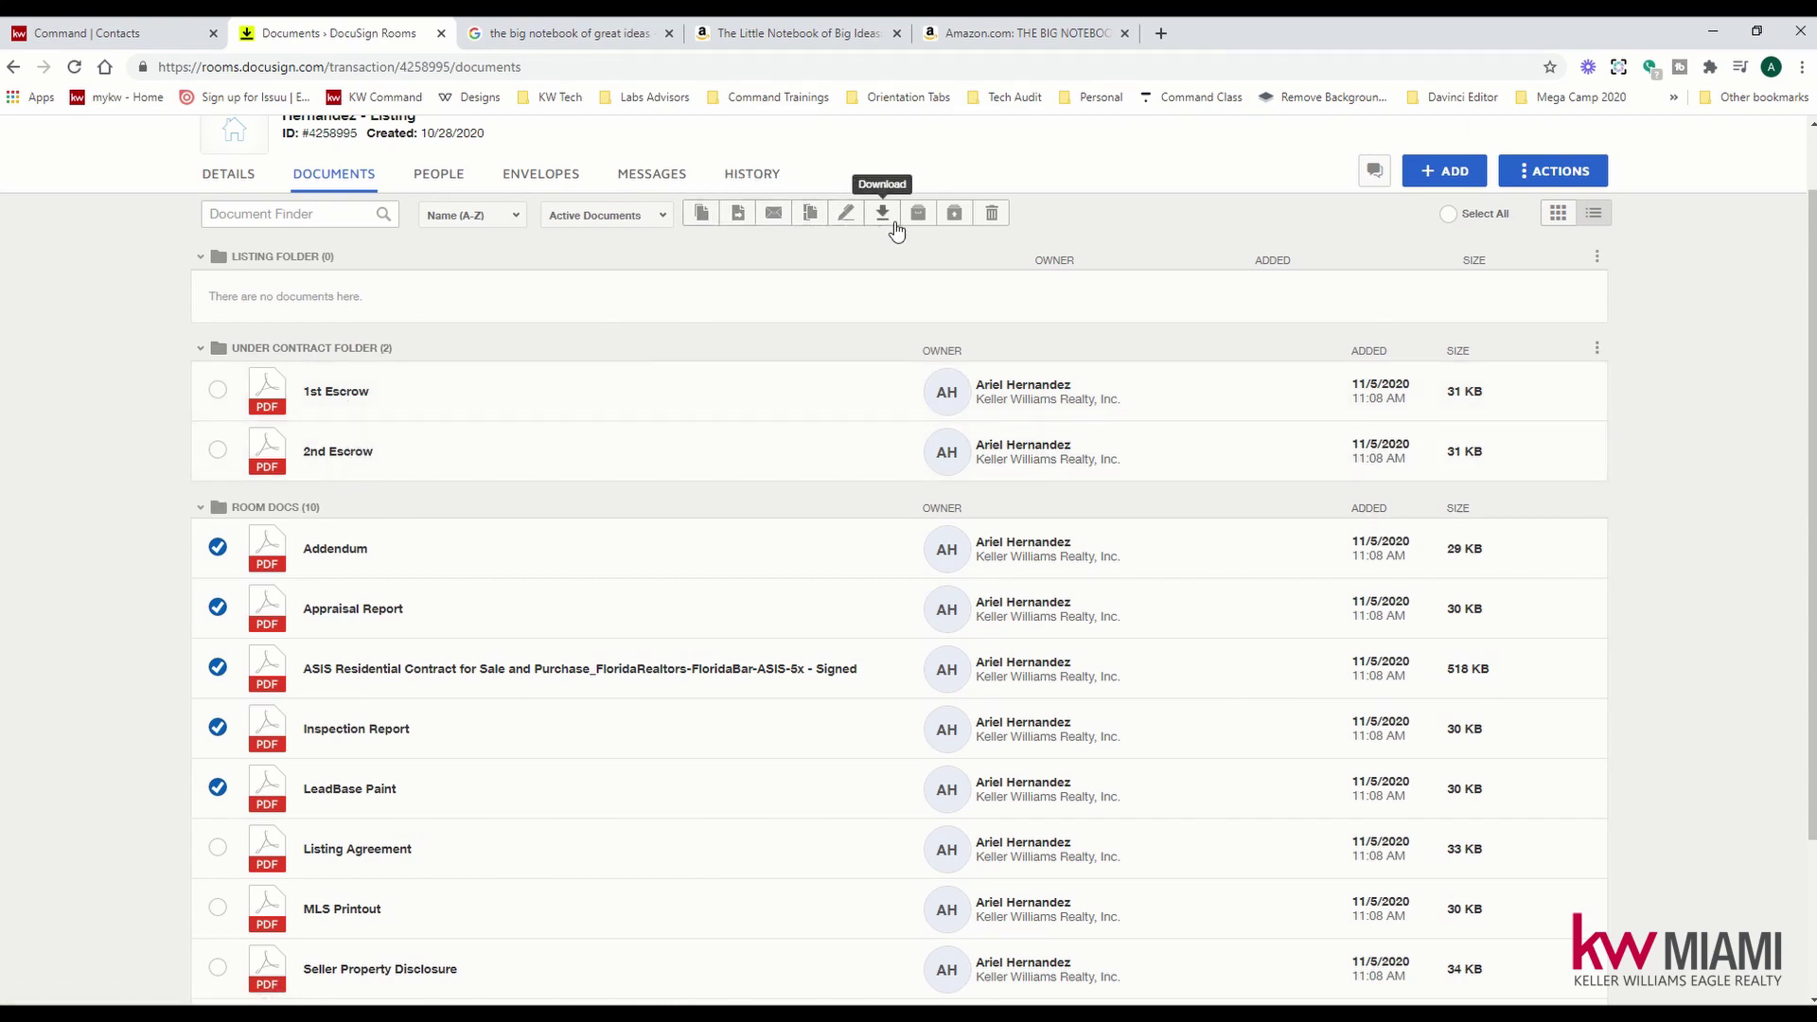
click(739, 215)
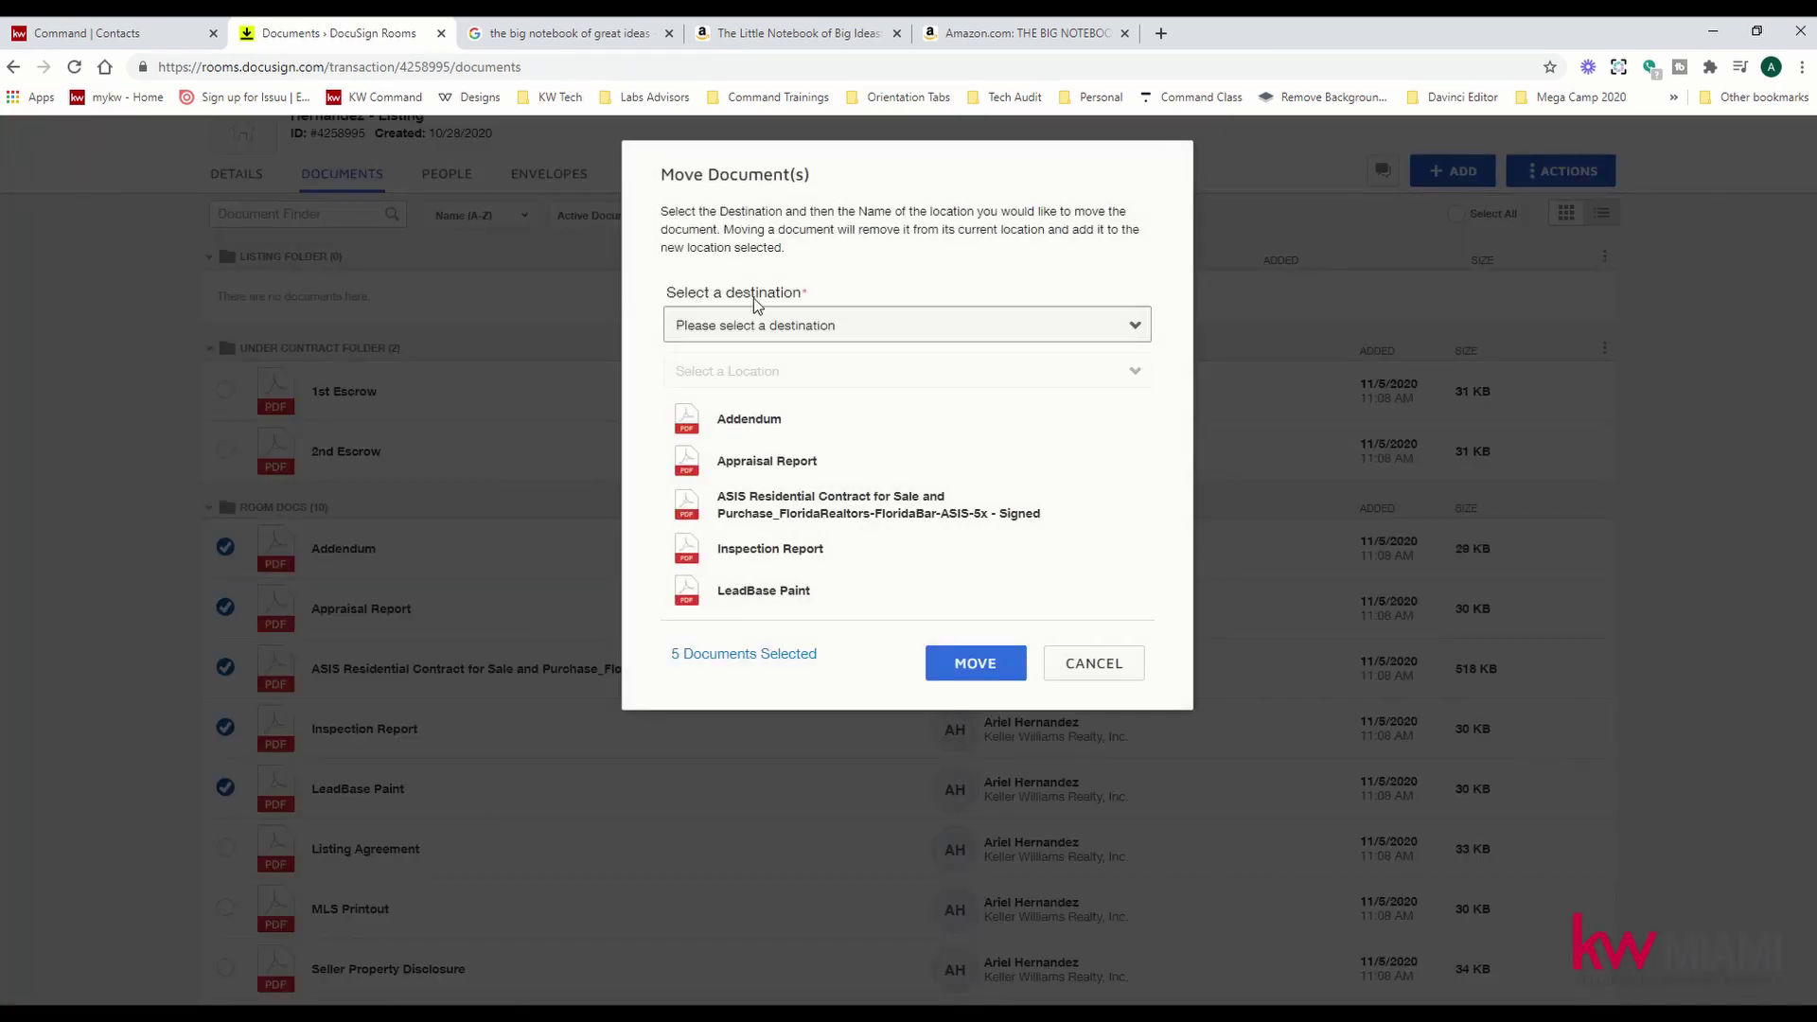
click(779, 326)
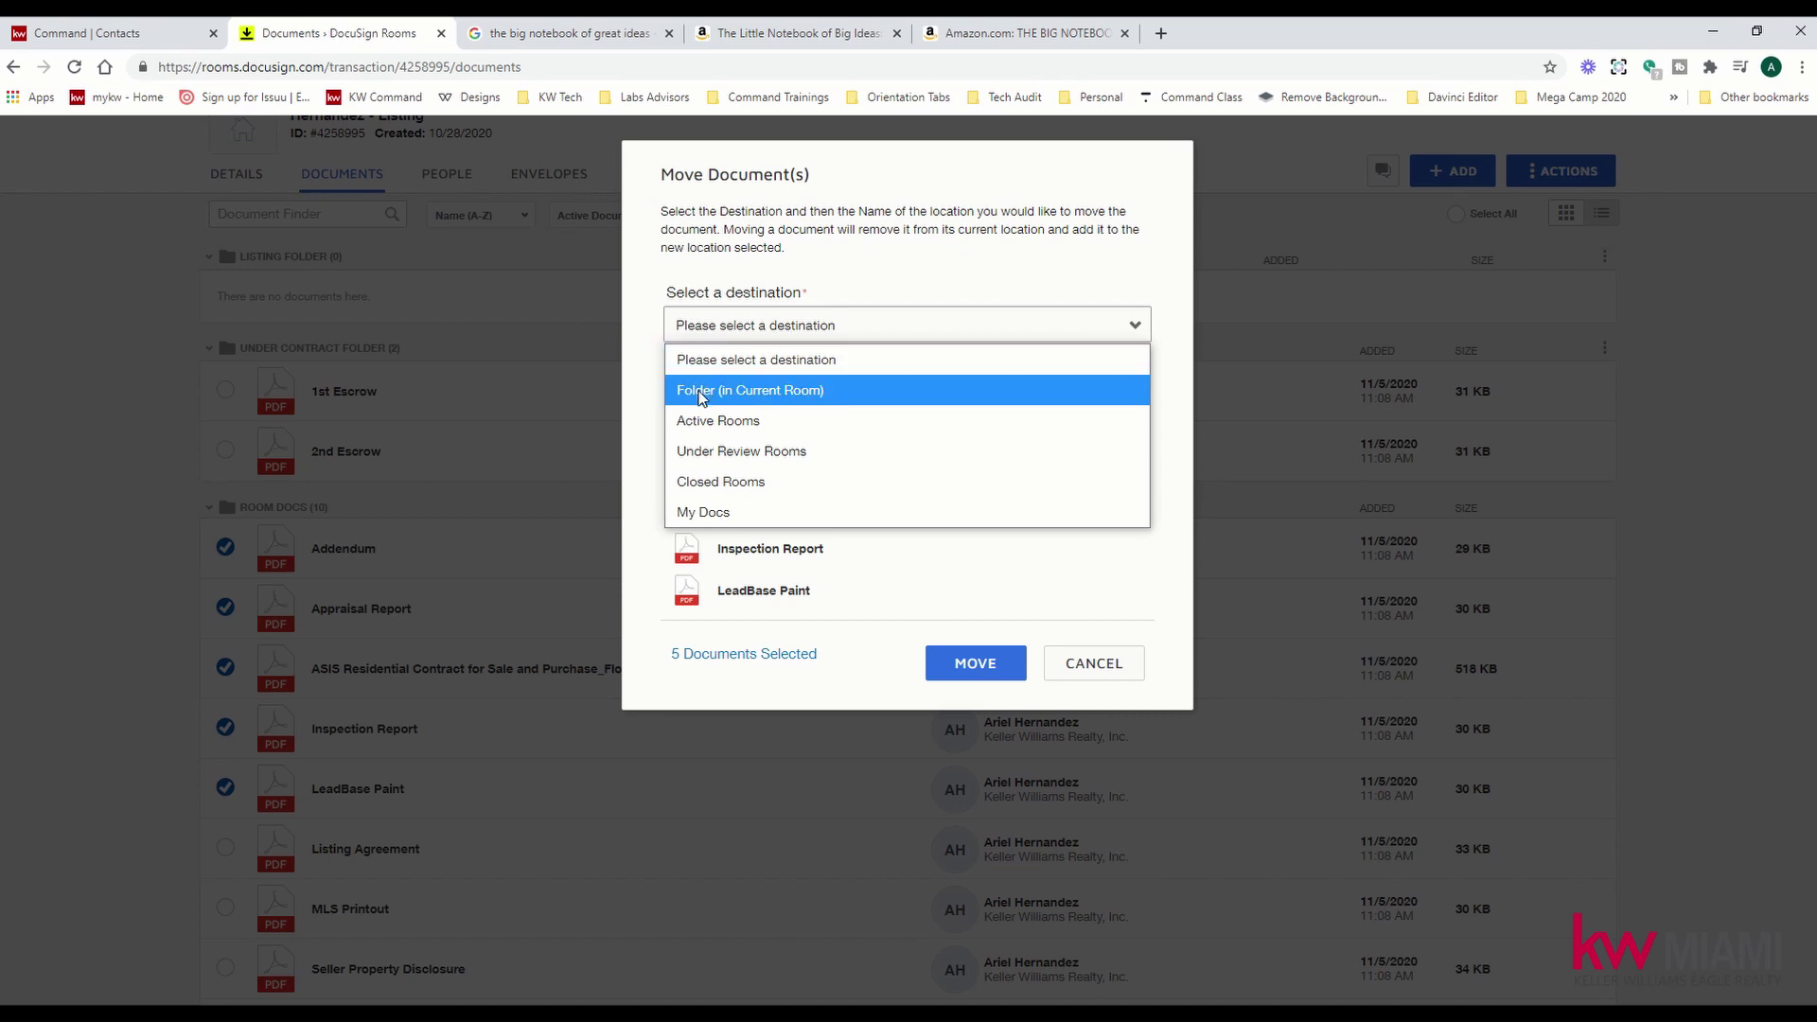
click(801, 396)
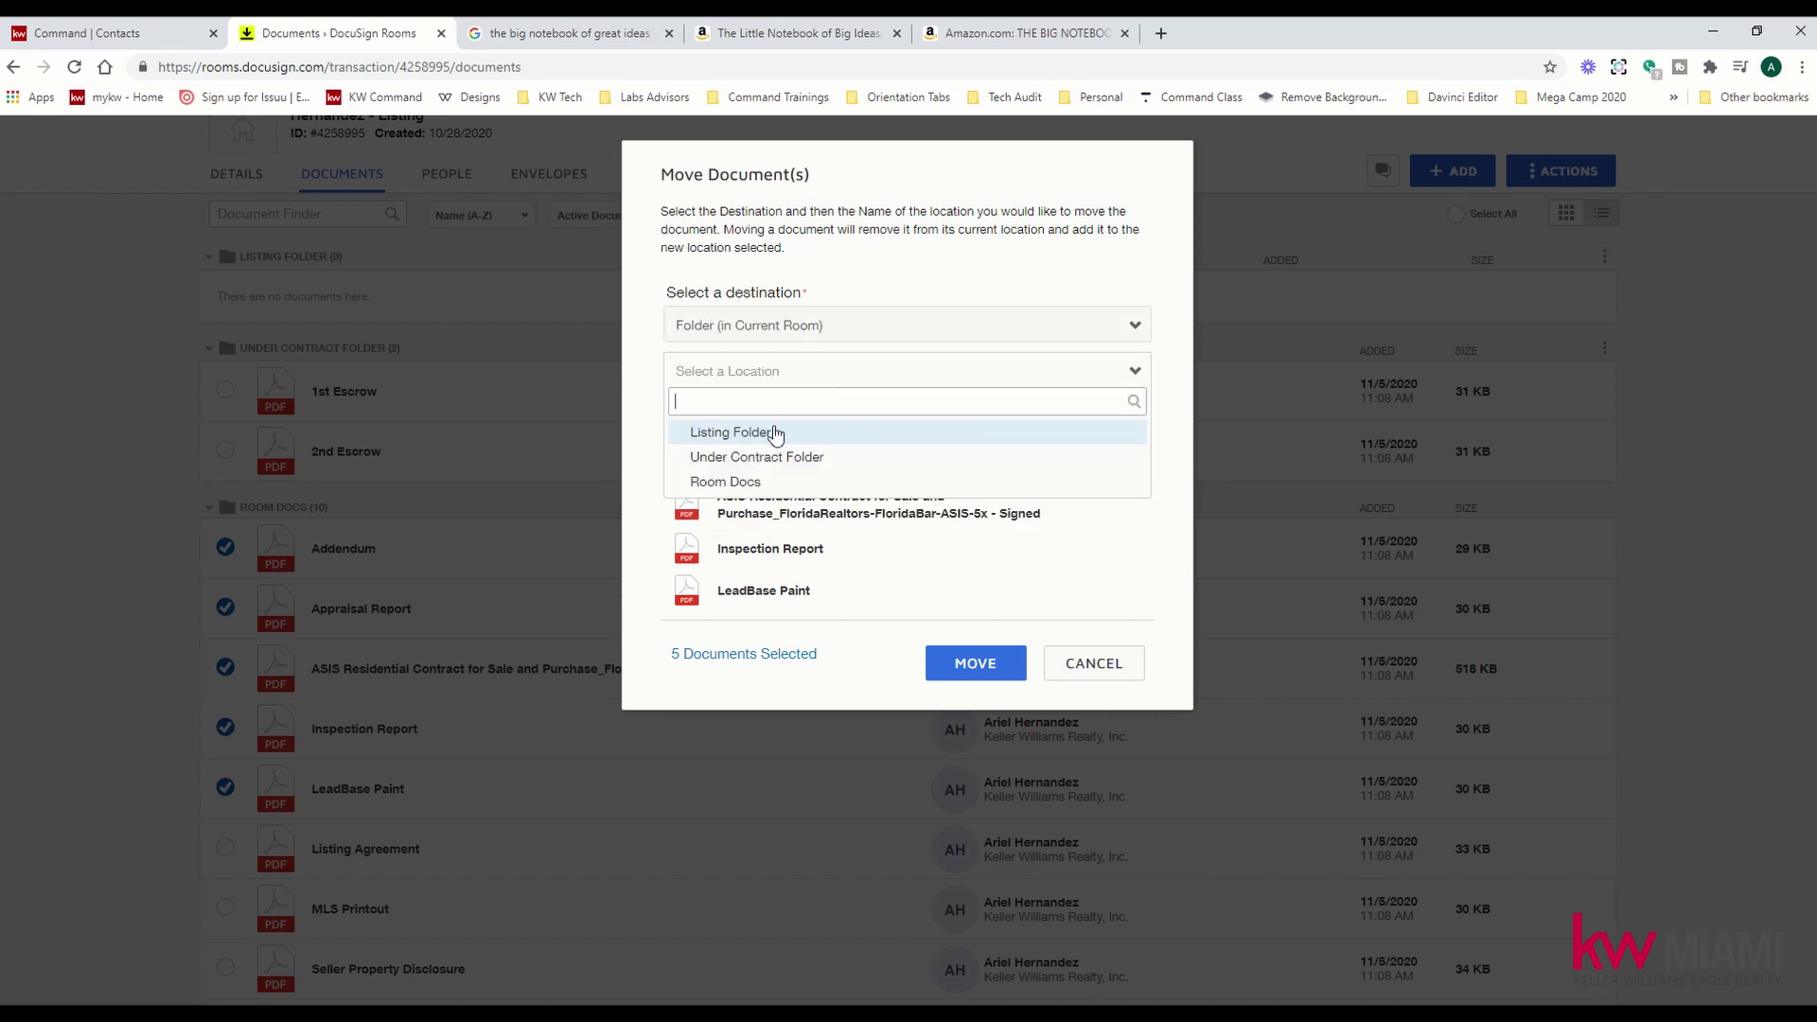
click(802, 457)
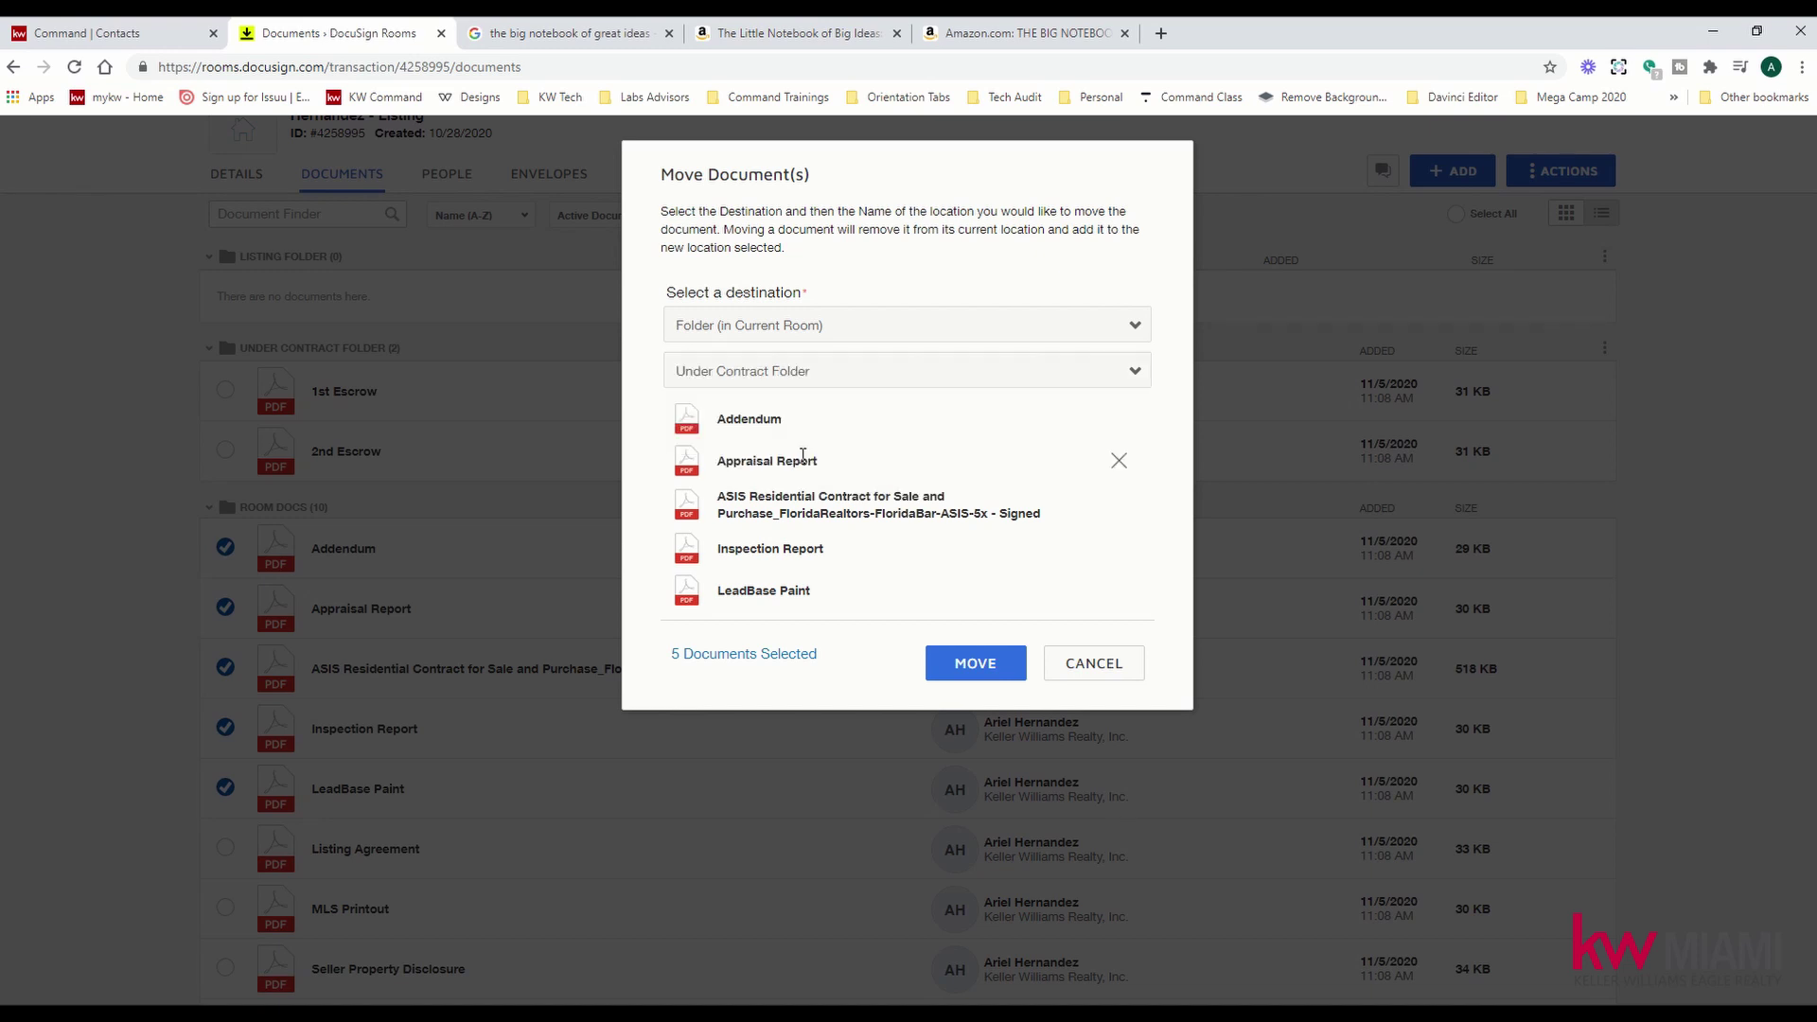
click(955, 659)
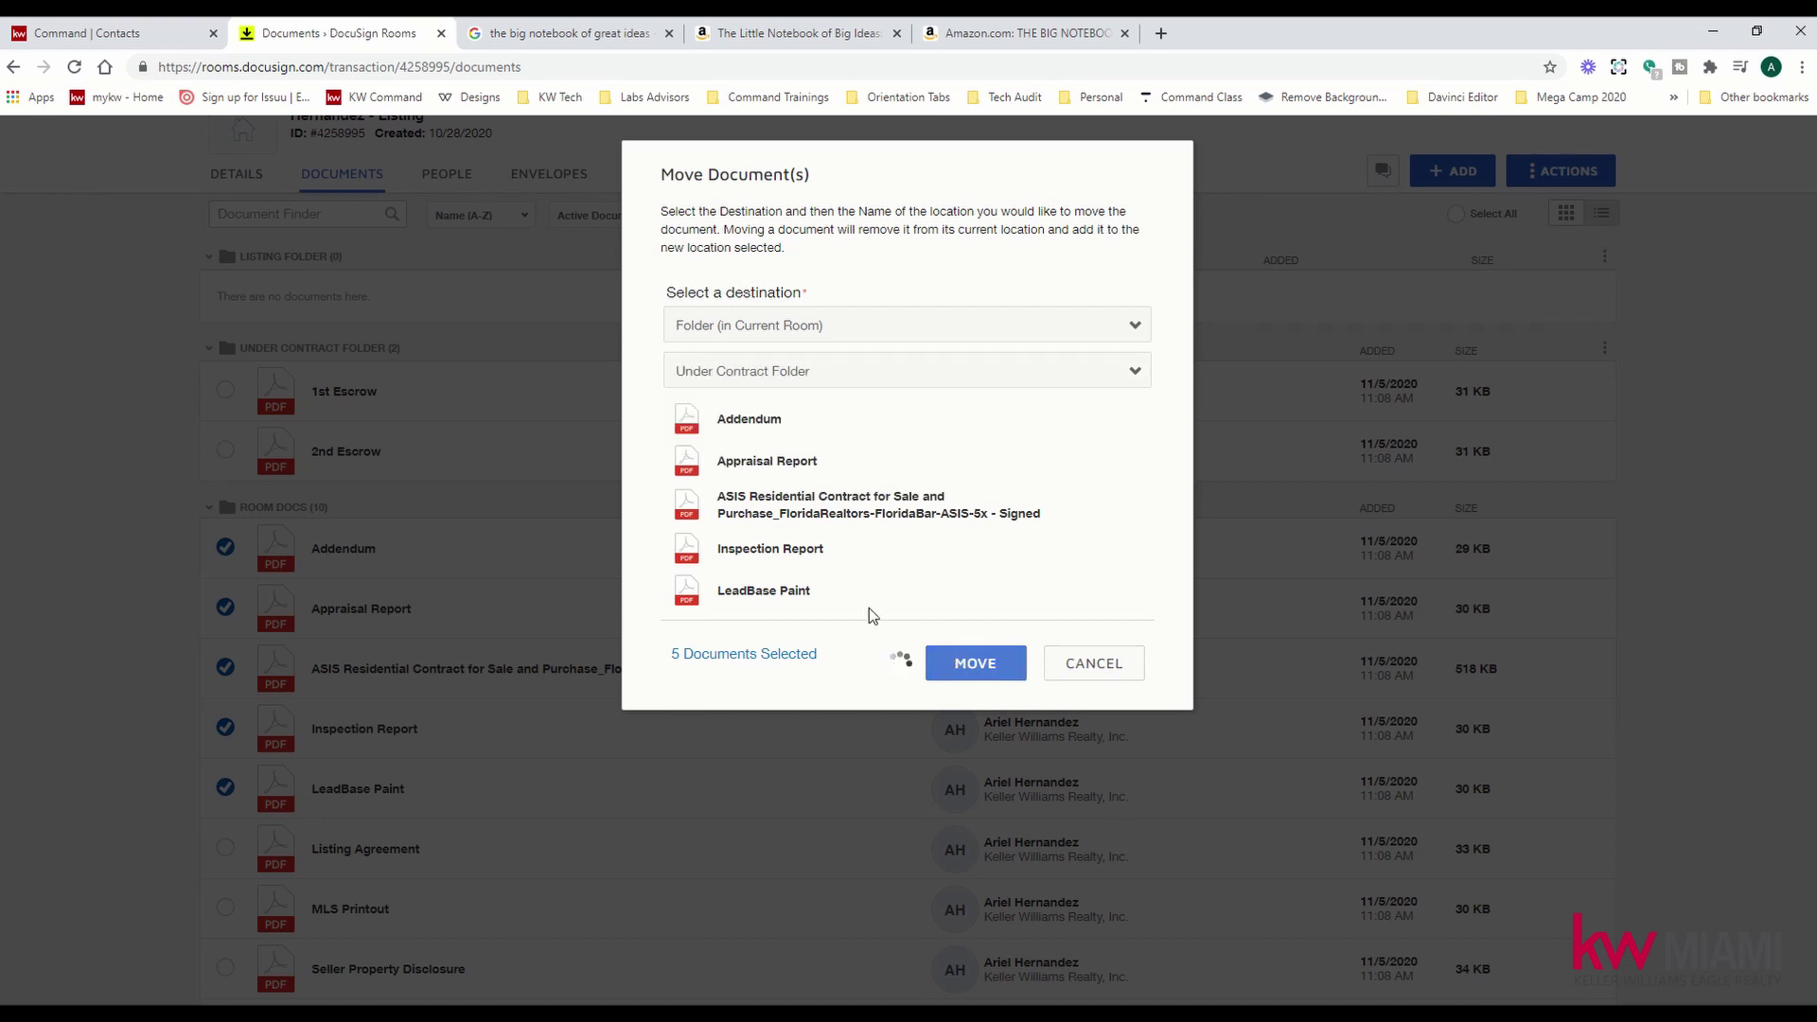
key(F5)
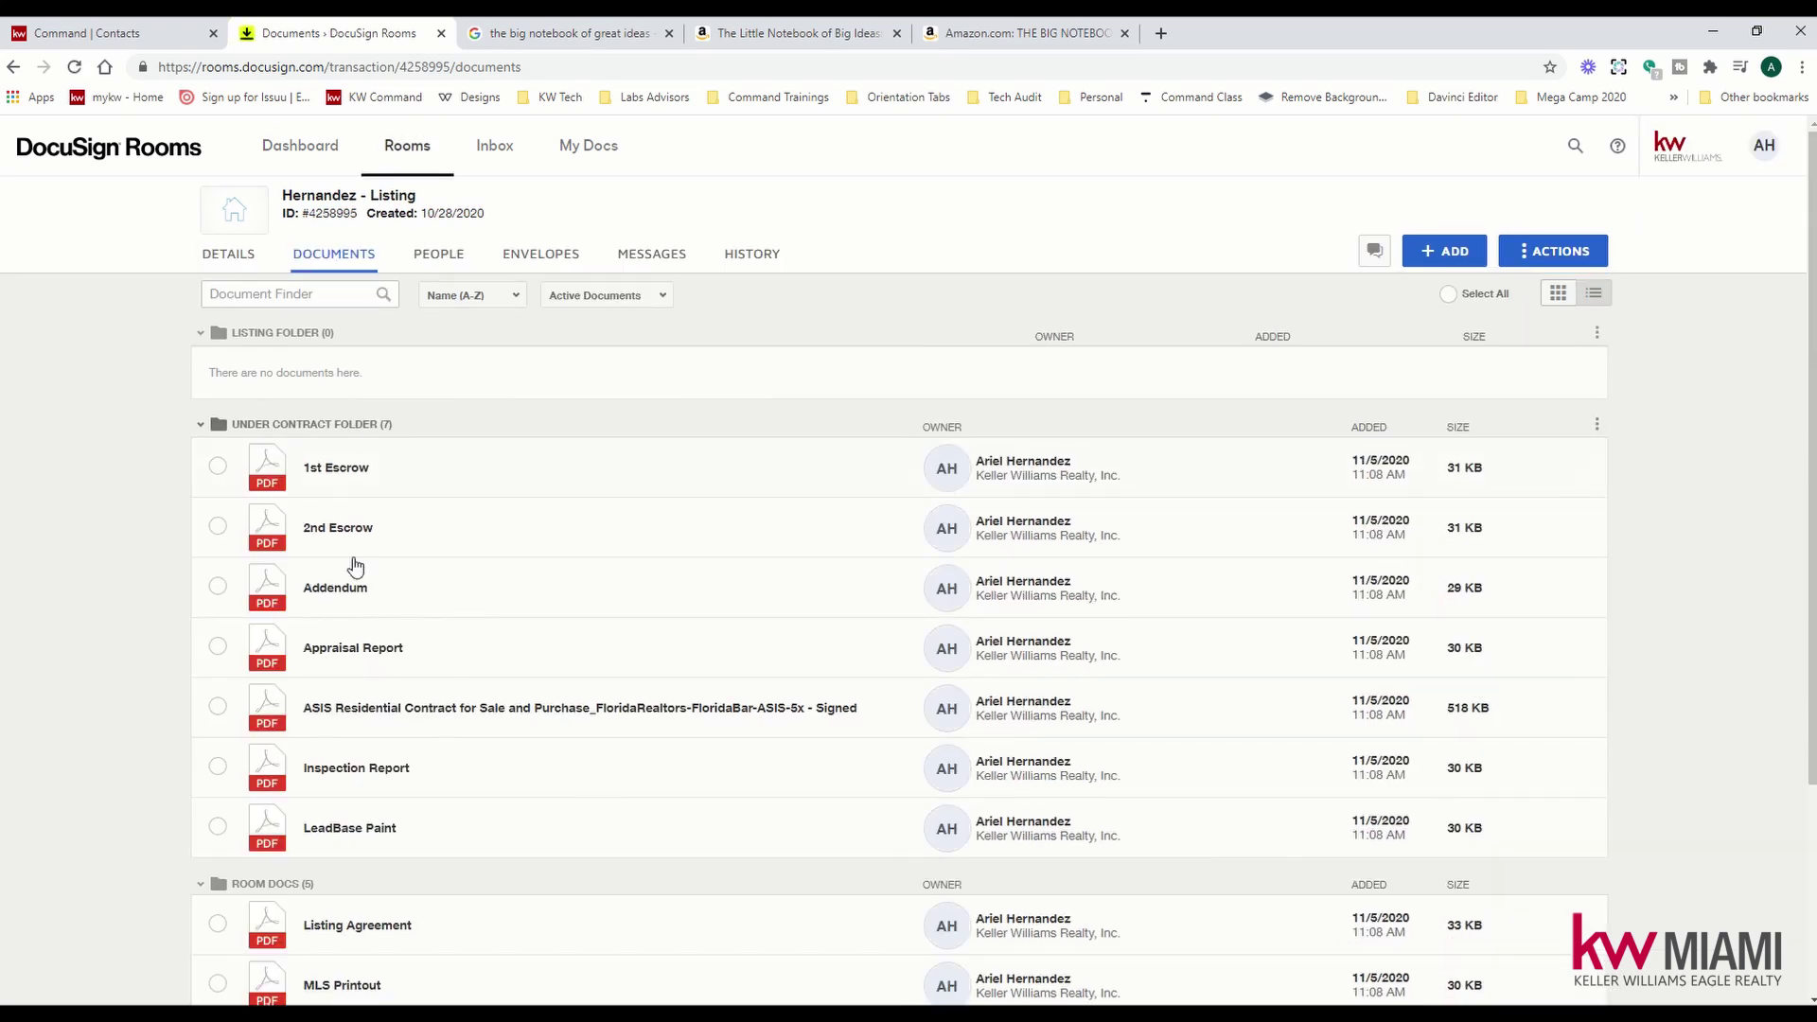
- Move the Listing Agreement, MLS Printout, Seller Property Disclosure, Tax Record and Wire Fraud documents together to the current room's Listing Folder
scroll(108, 492, down, 3)
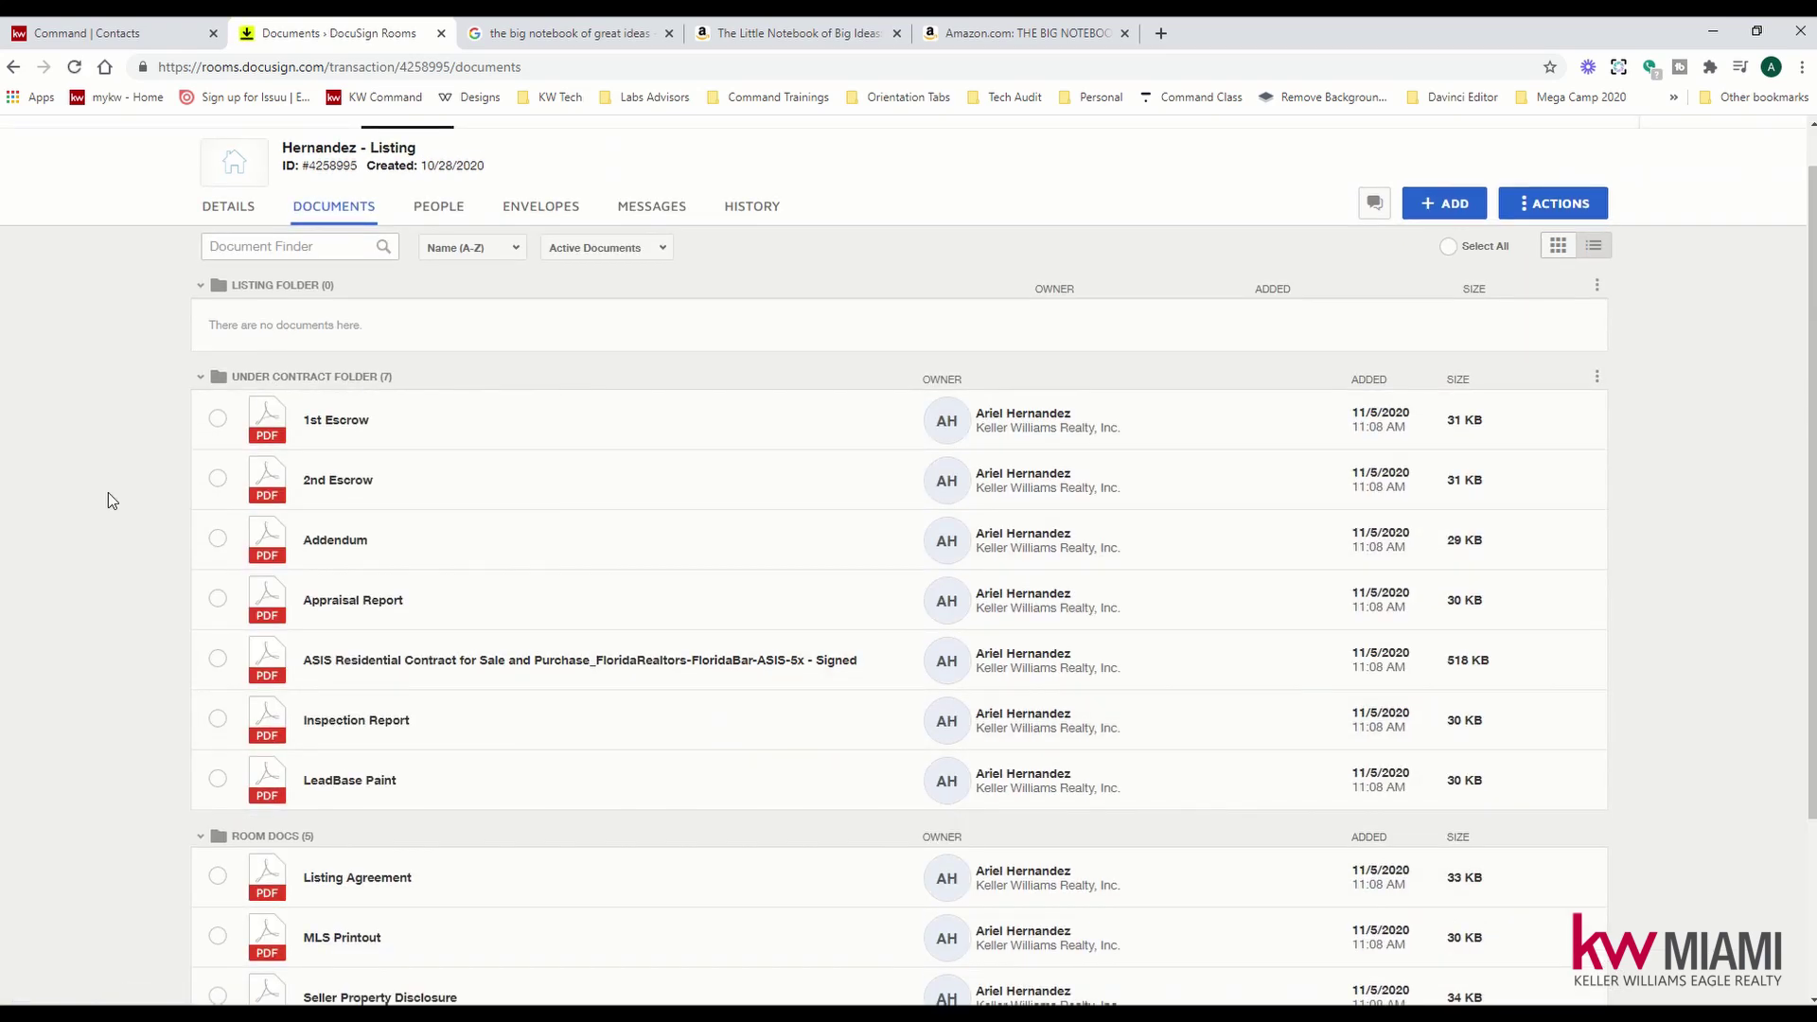
click(218, 639)
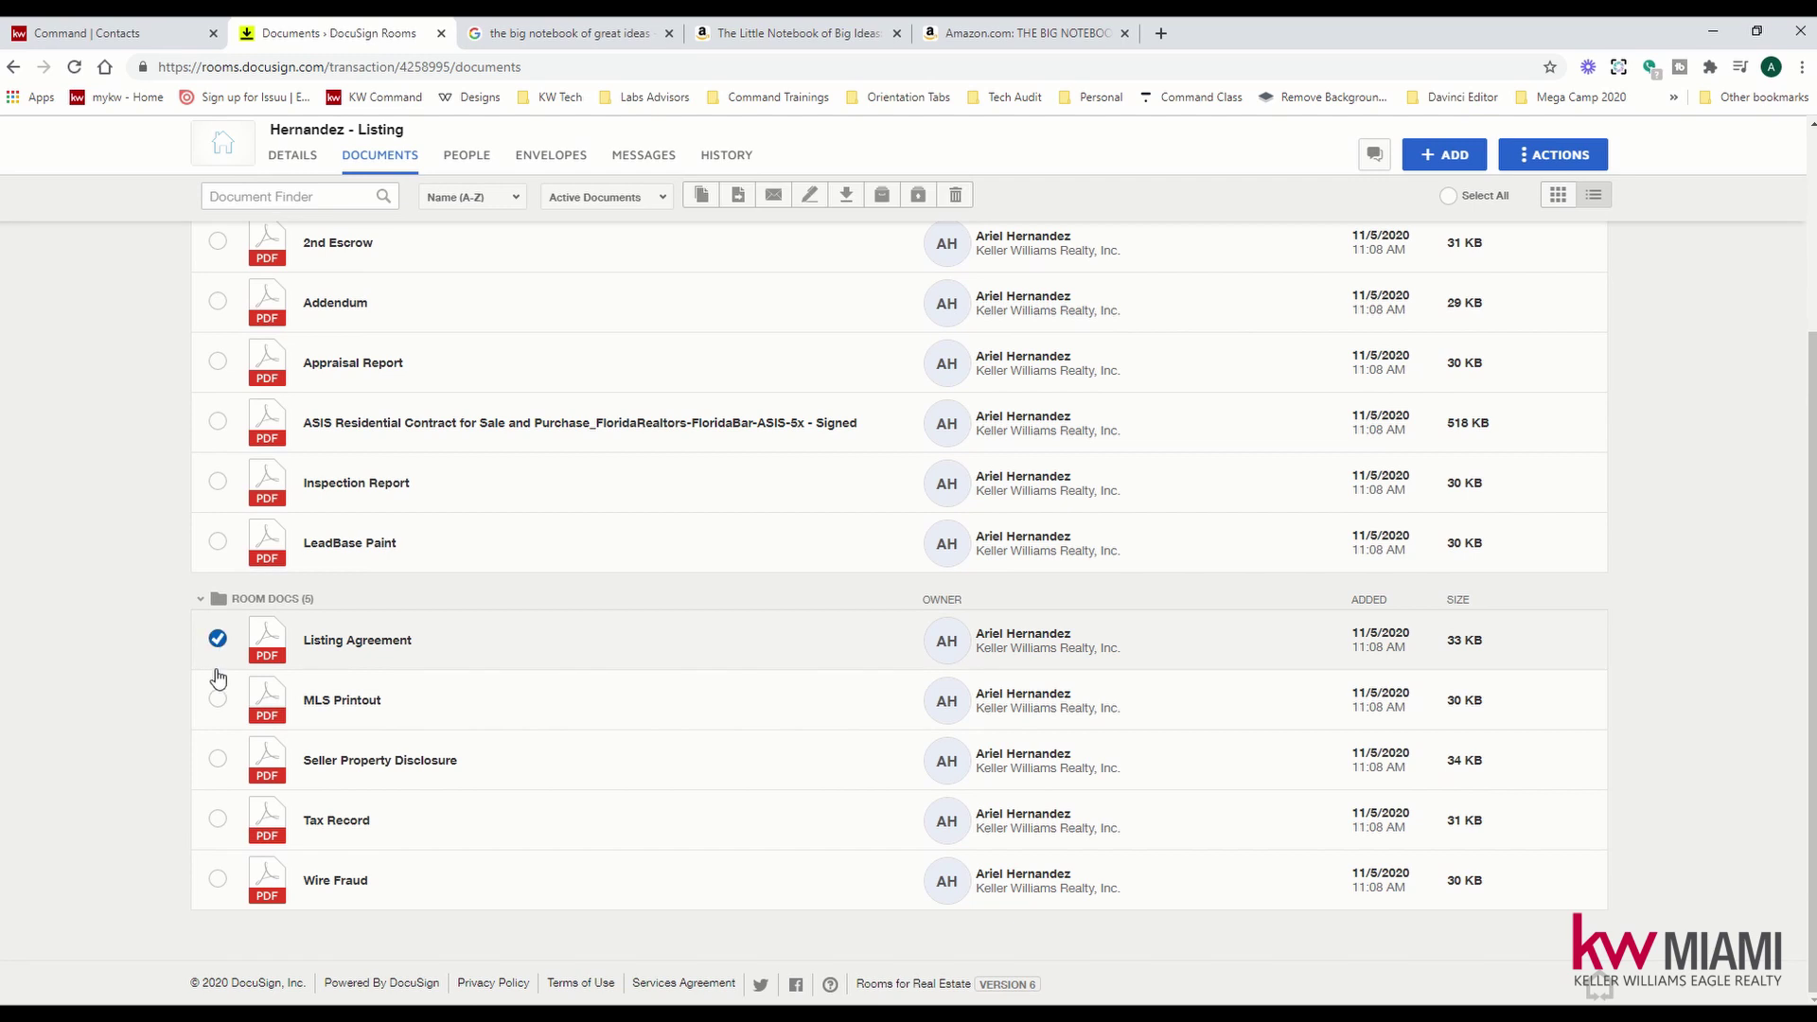
click(218, 700)
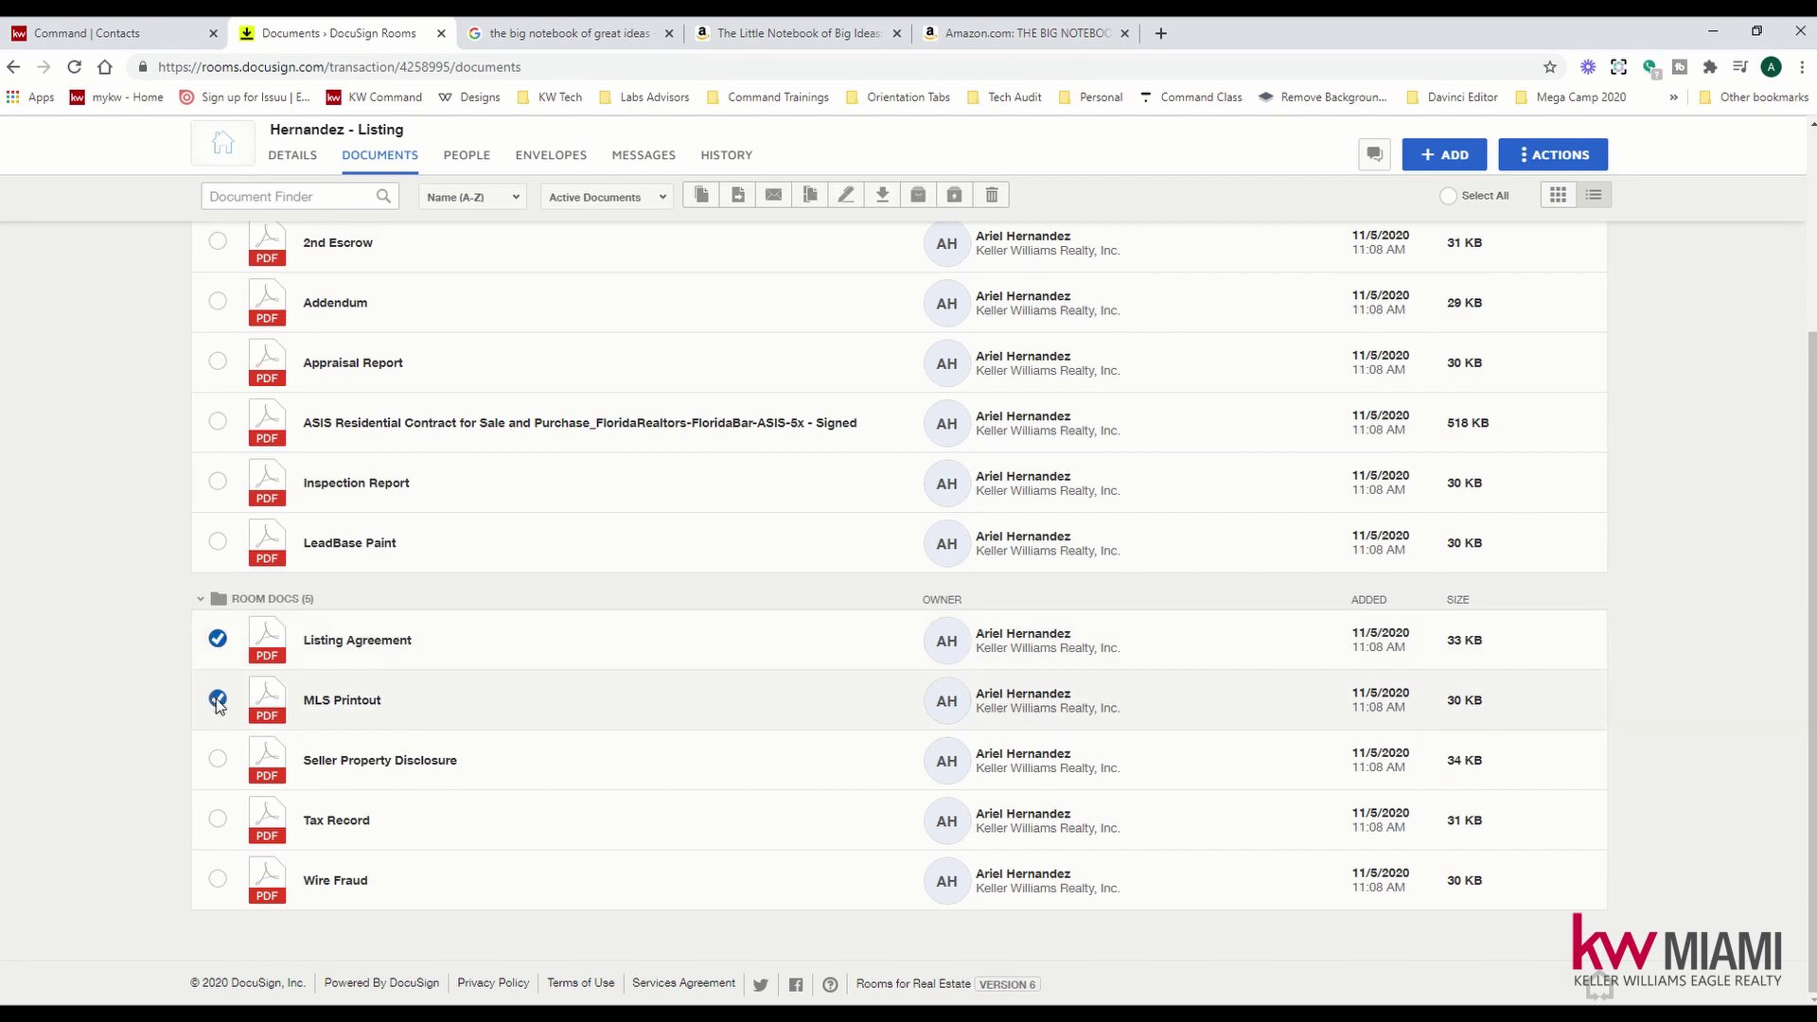
click(217, 819)
click(217, 878)
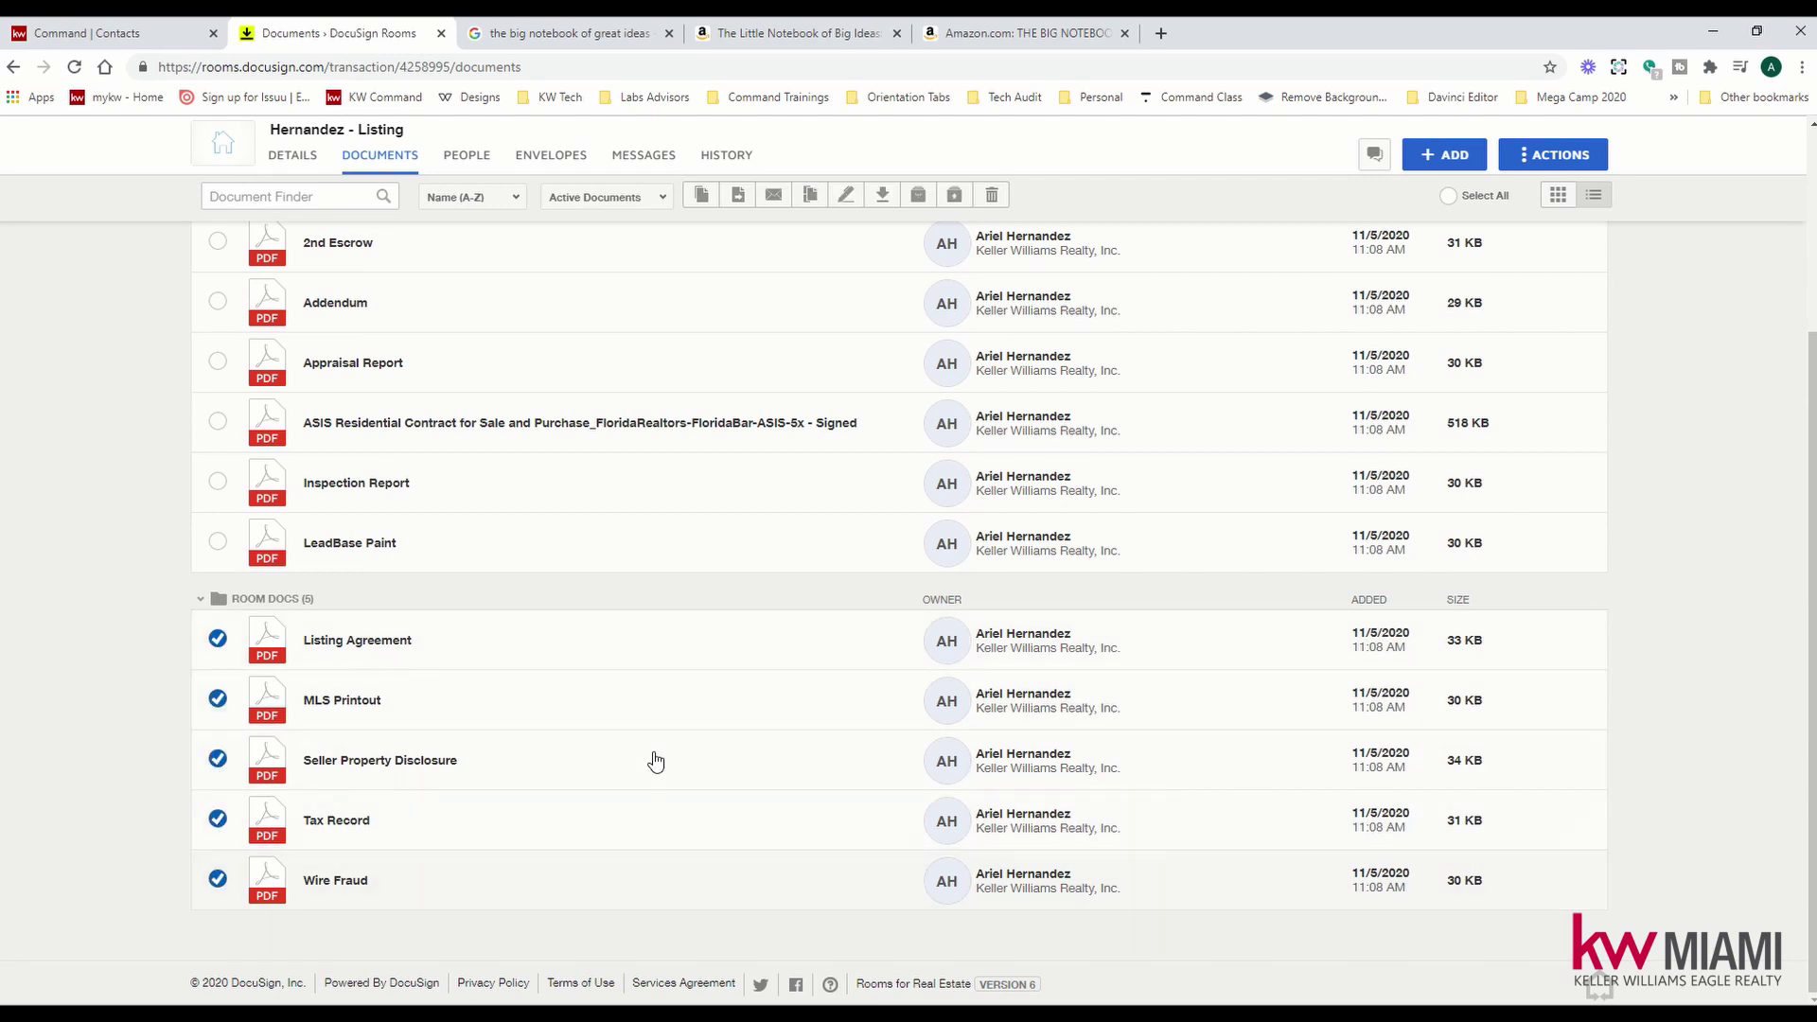
click(738, 194)
click(759, 330)
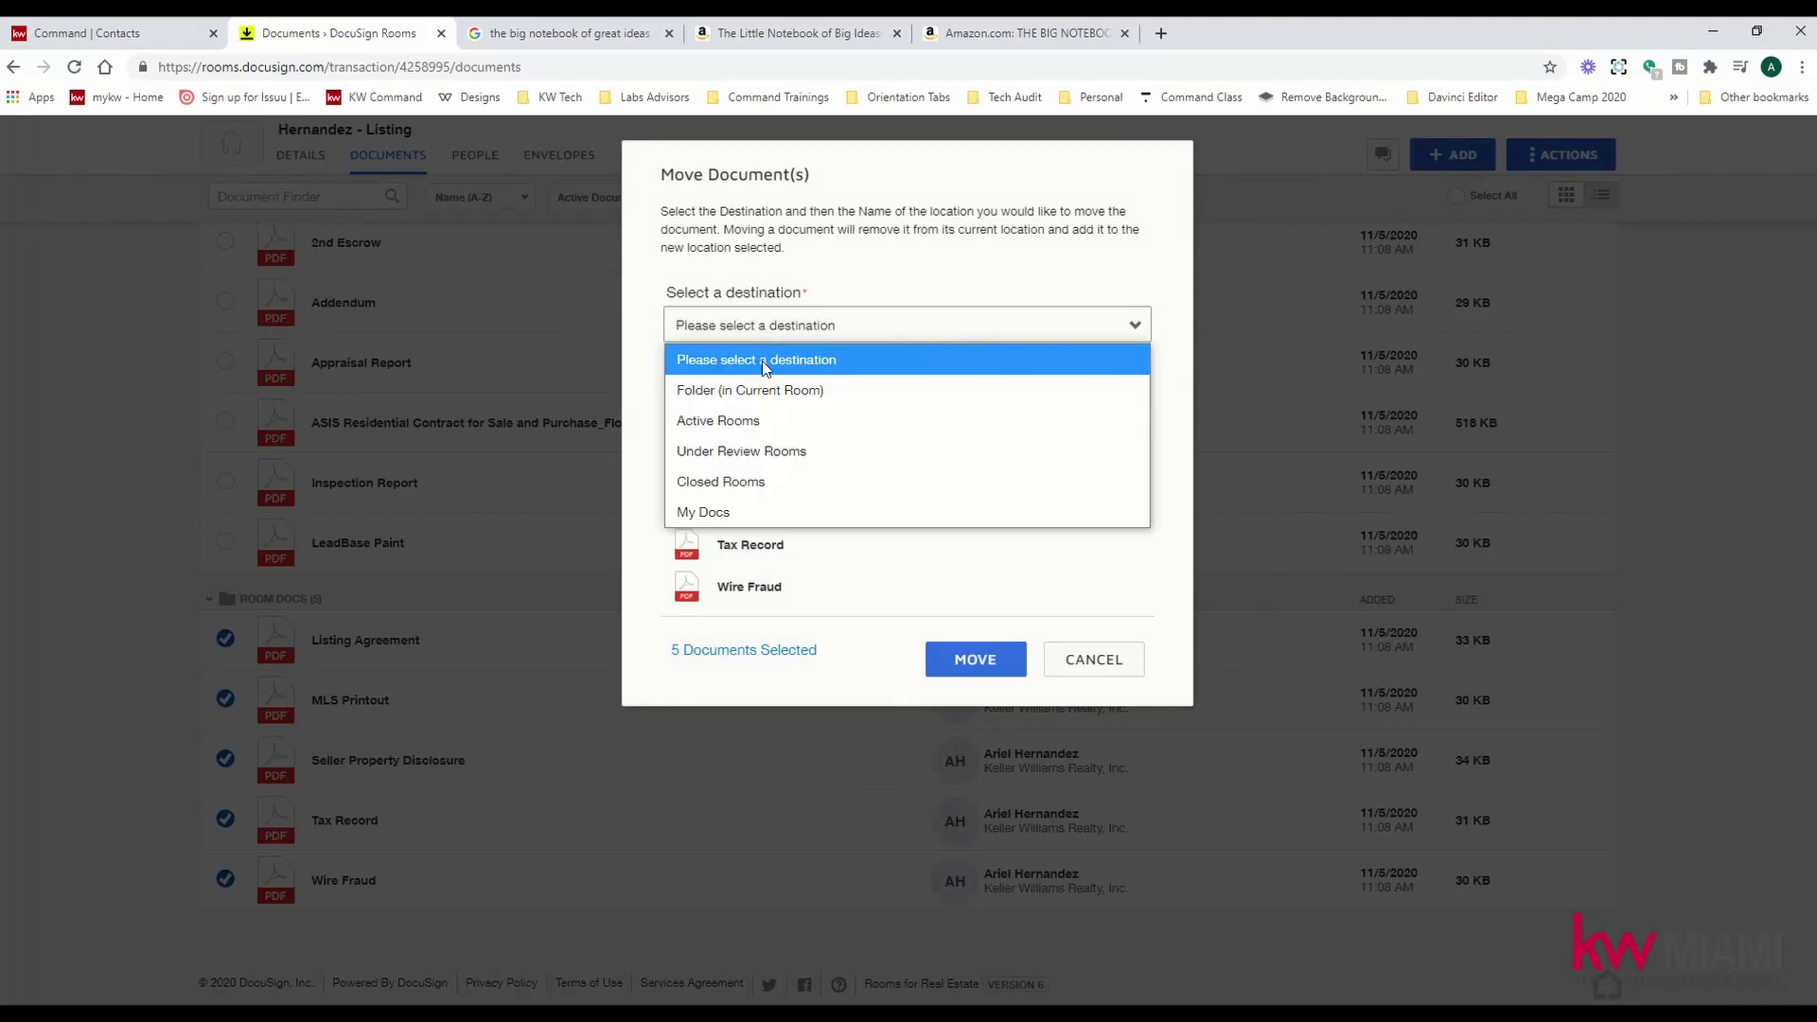
click(758, 390)
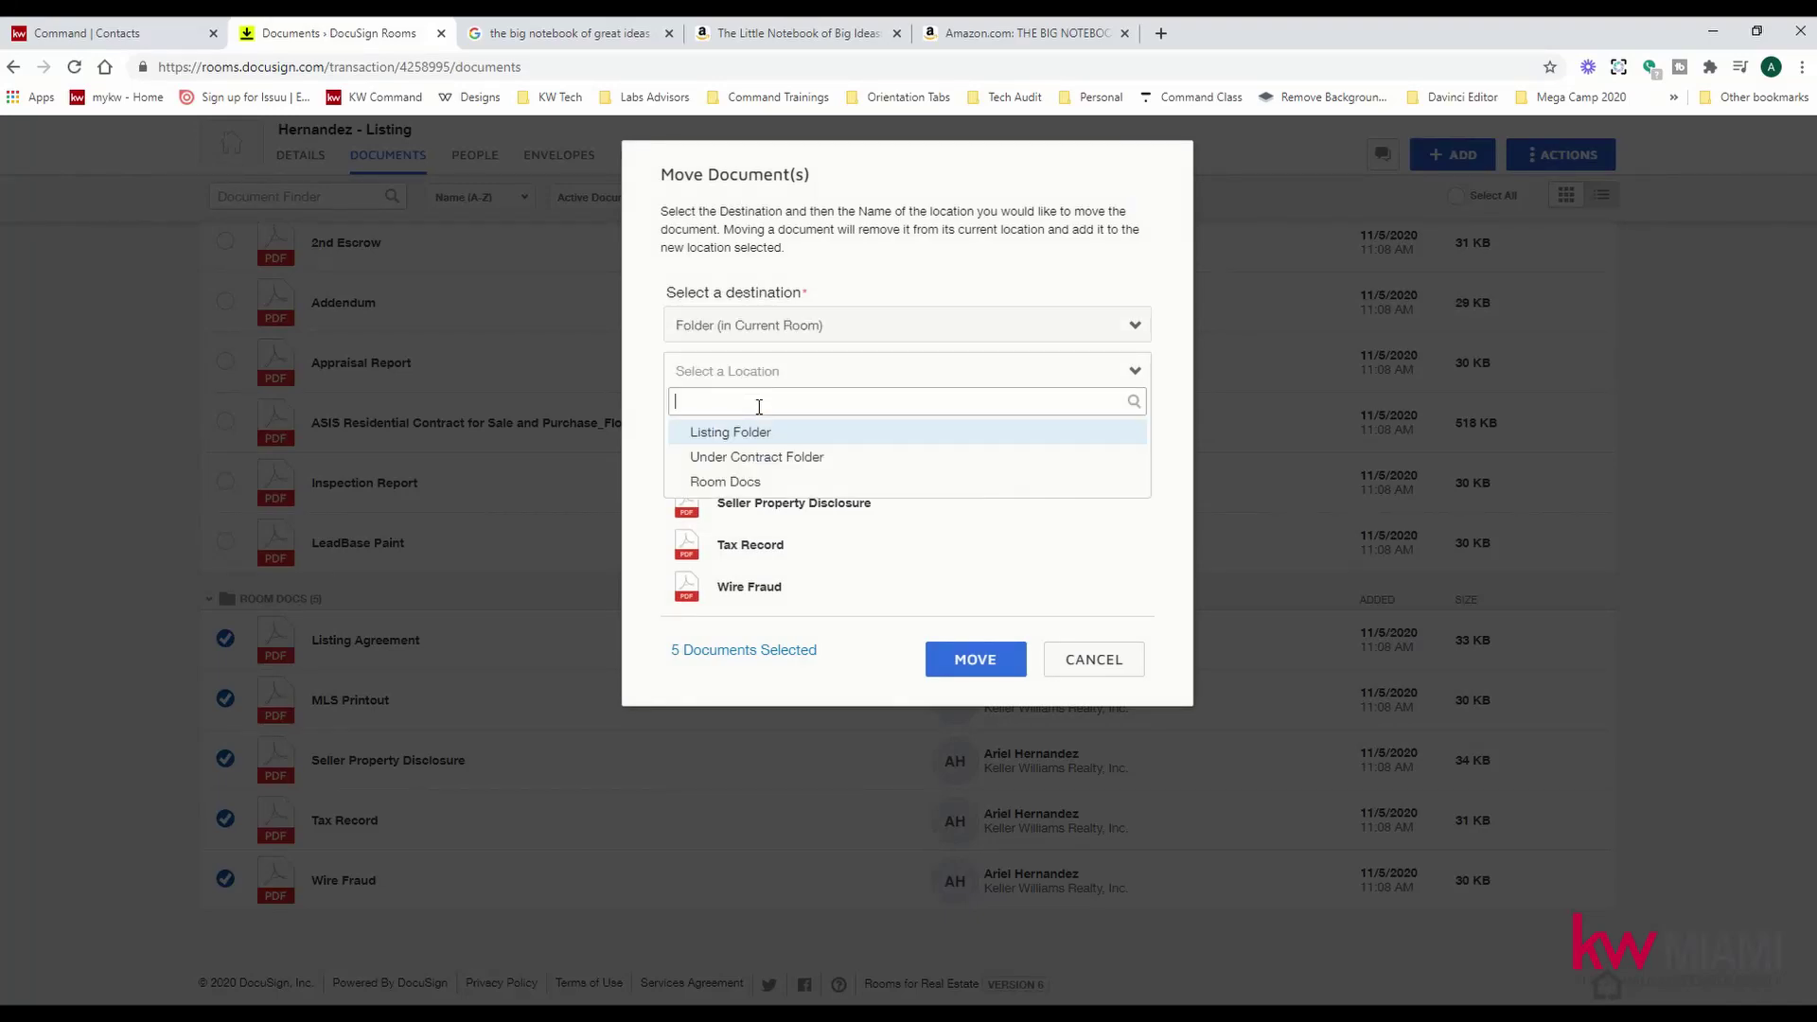
click(729, 432)
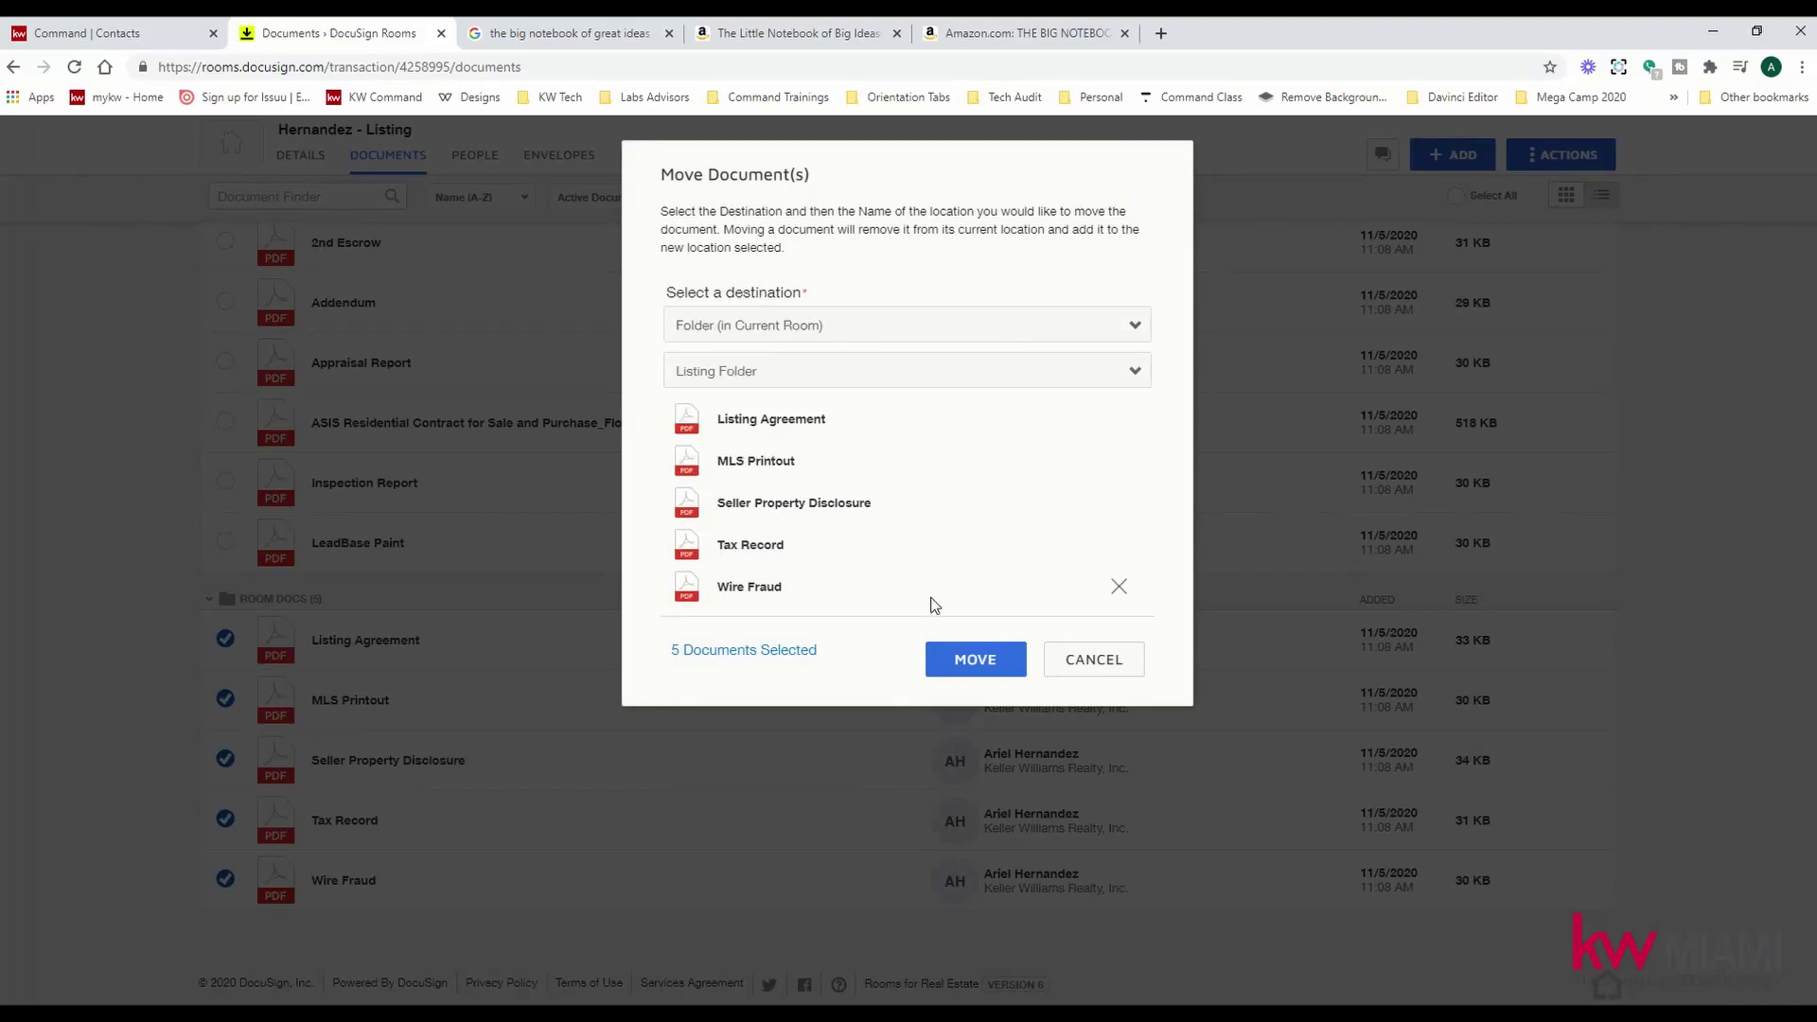
click(946, 658)
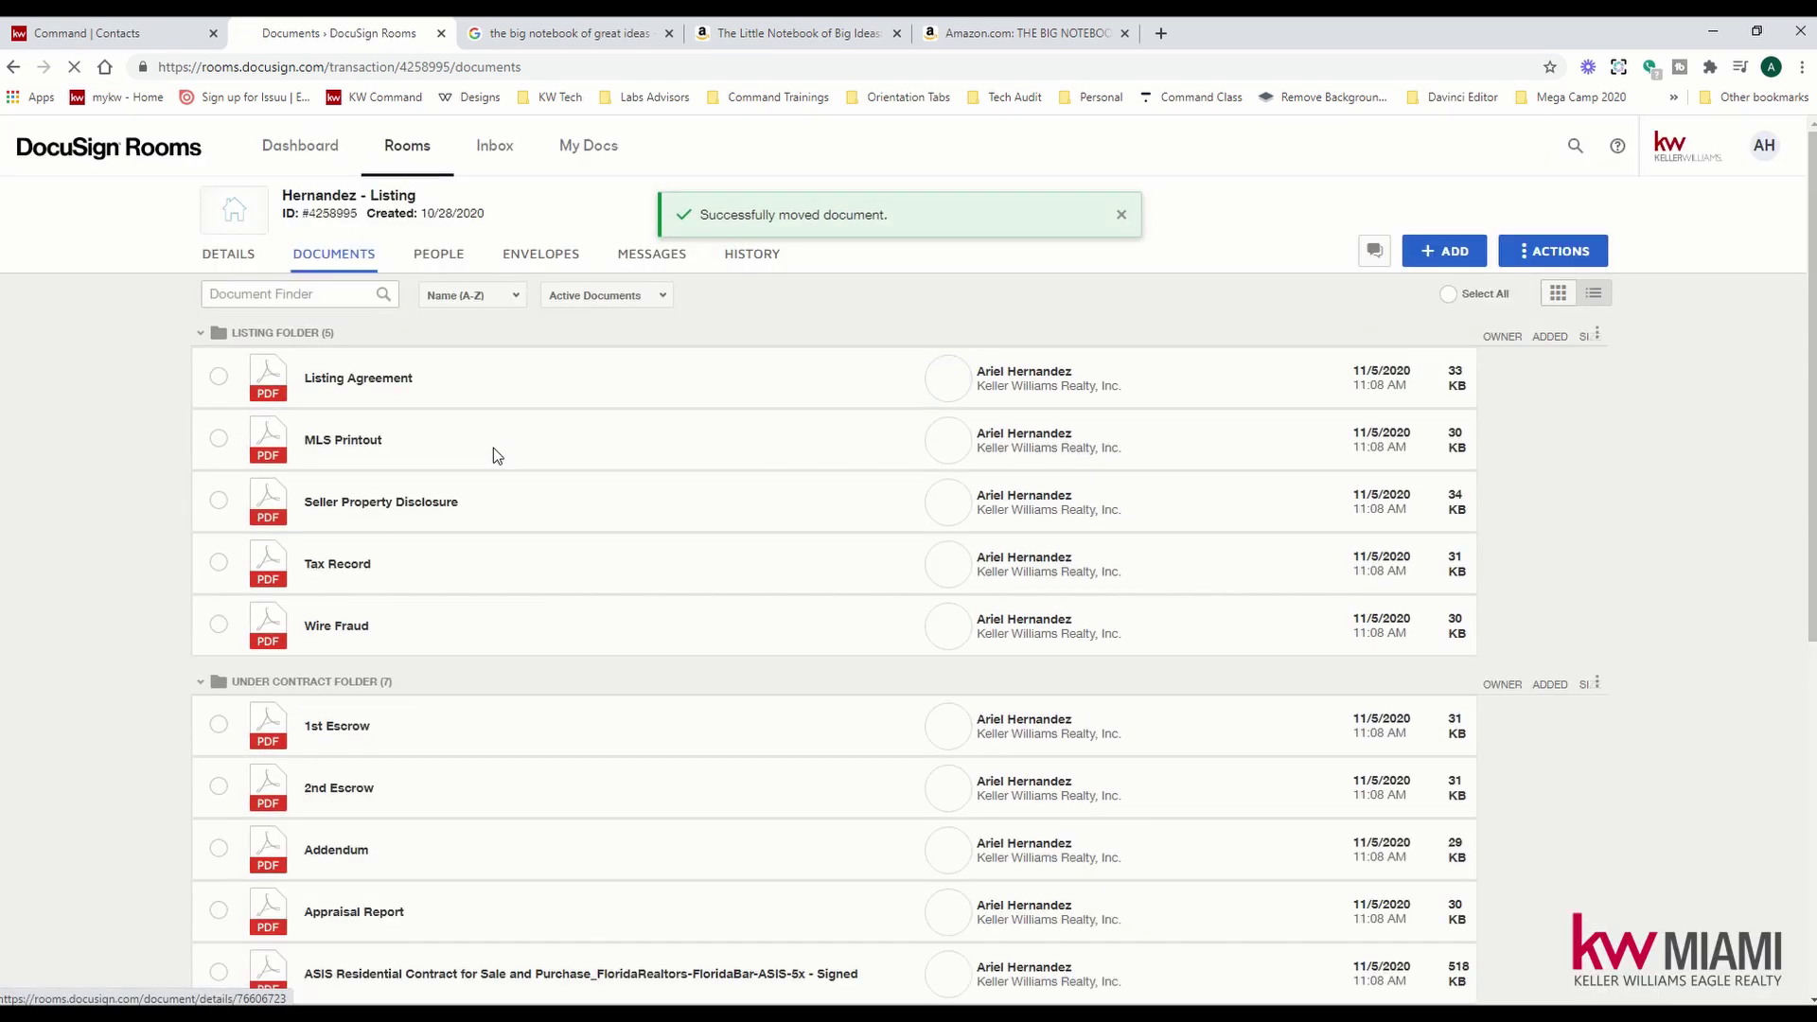
scroll(492, 447, down, 3)
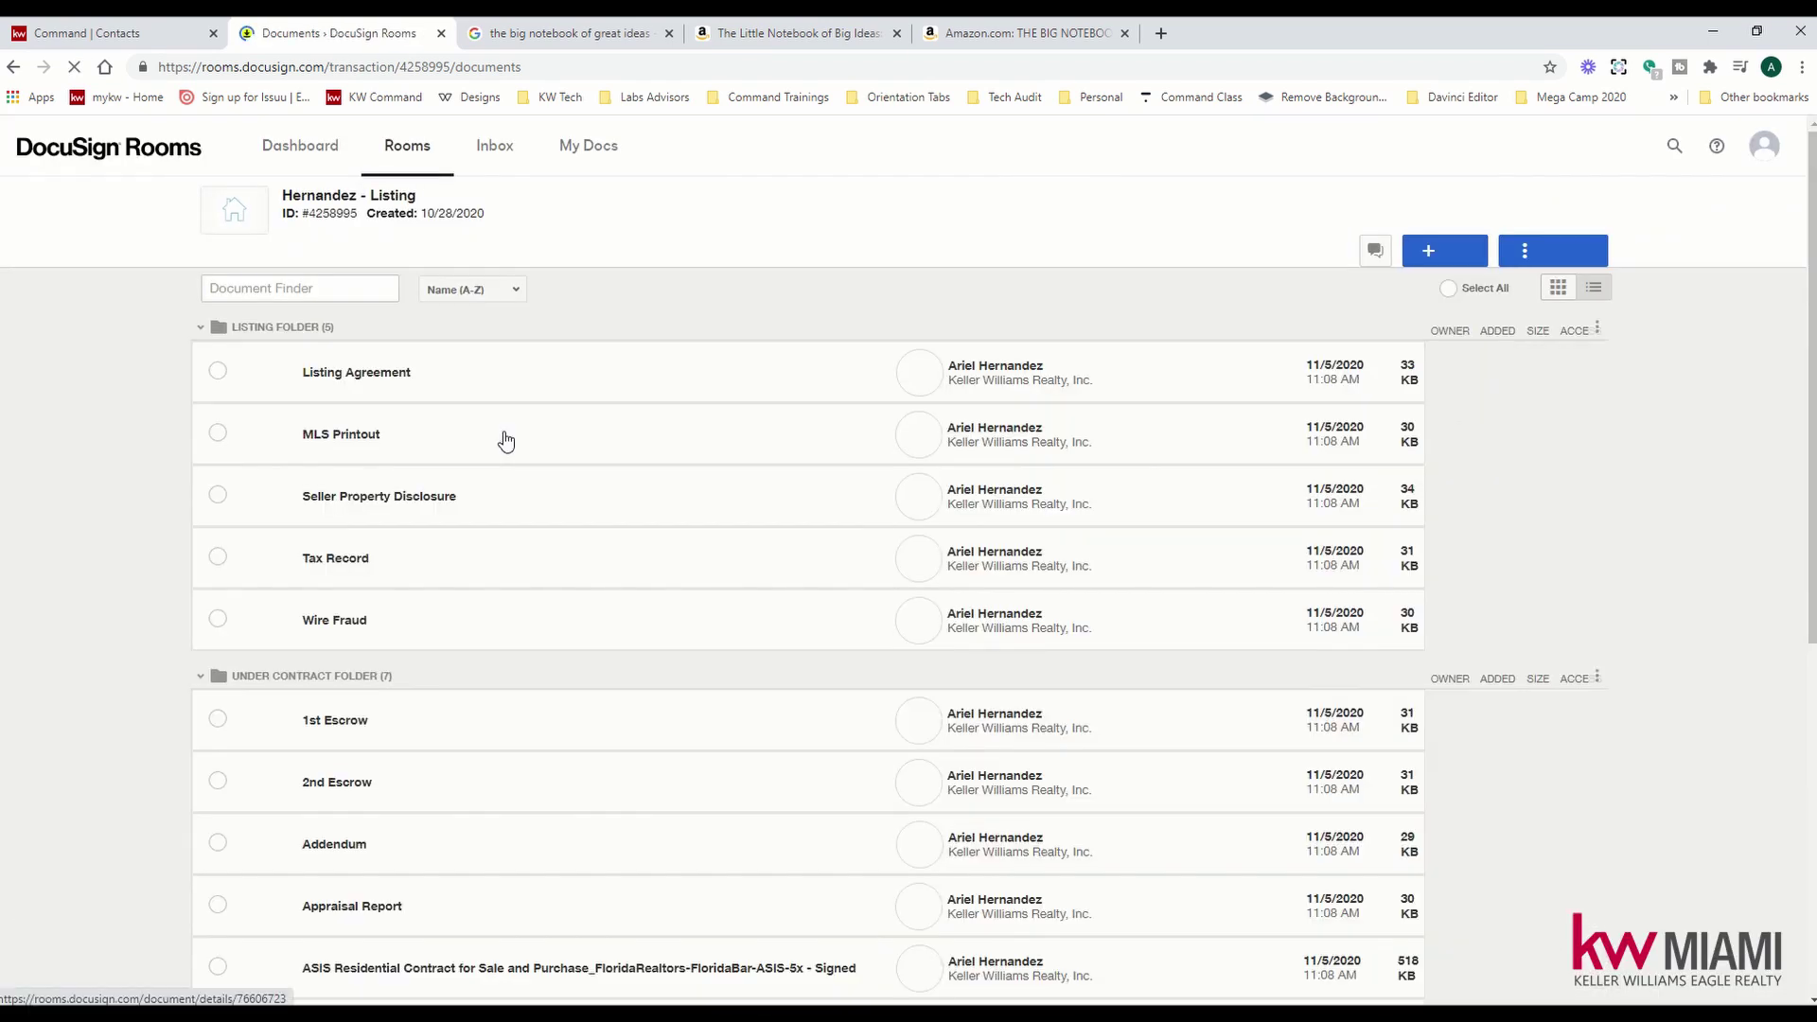
scroll(512, 441, down, 3)
scroll(512, 441, down, 2)
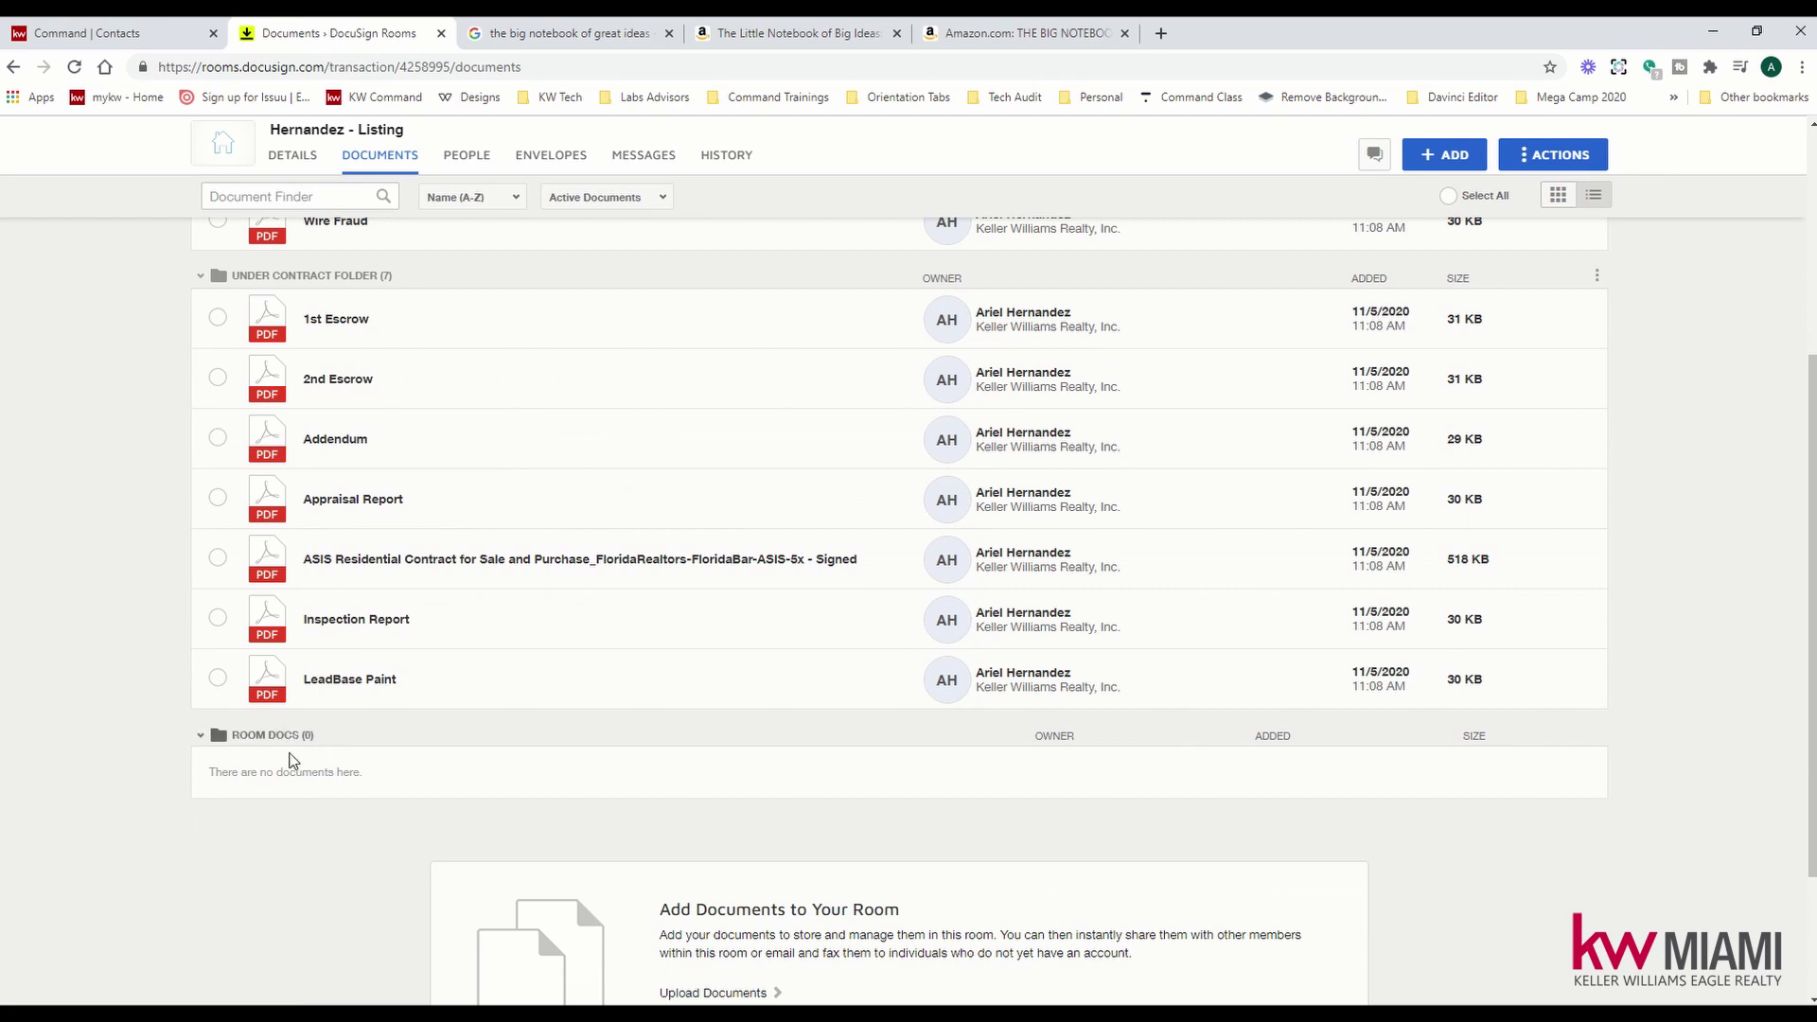
scroll(428, 781, up, 3)
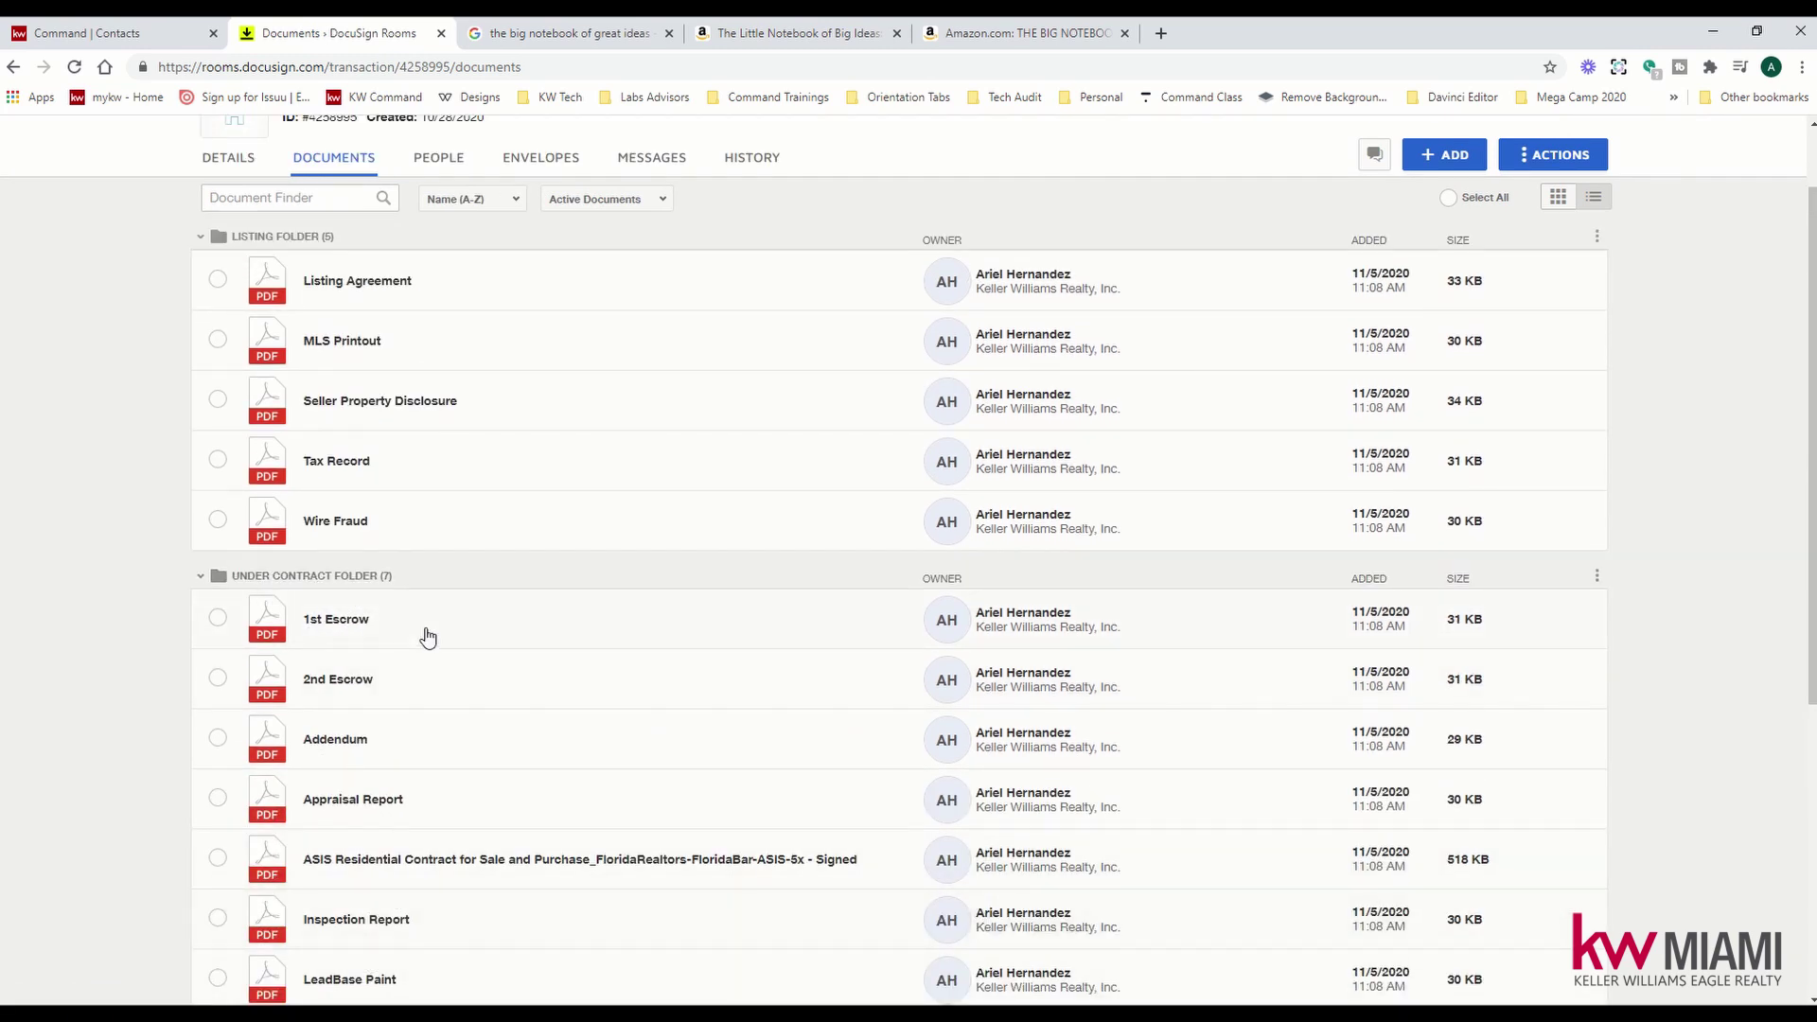
scroll(416, 625, up, 1)
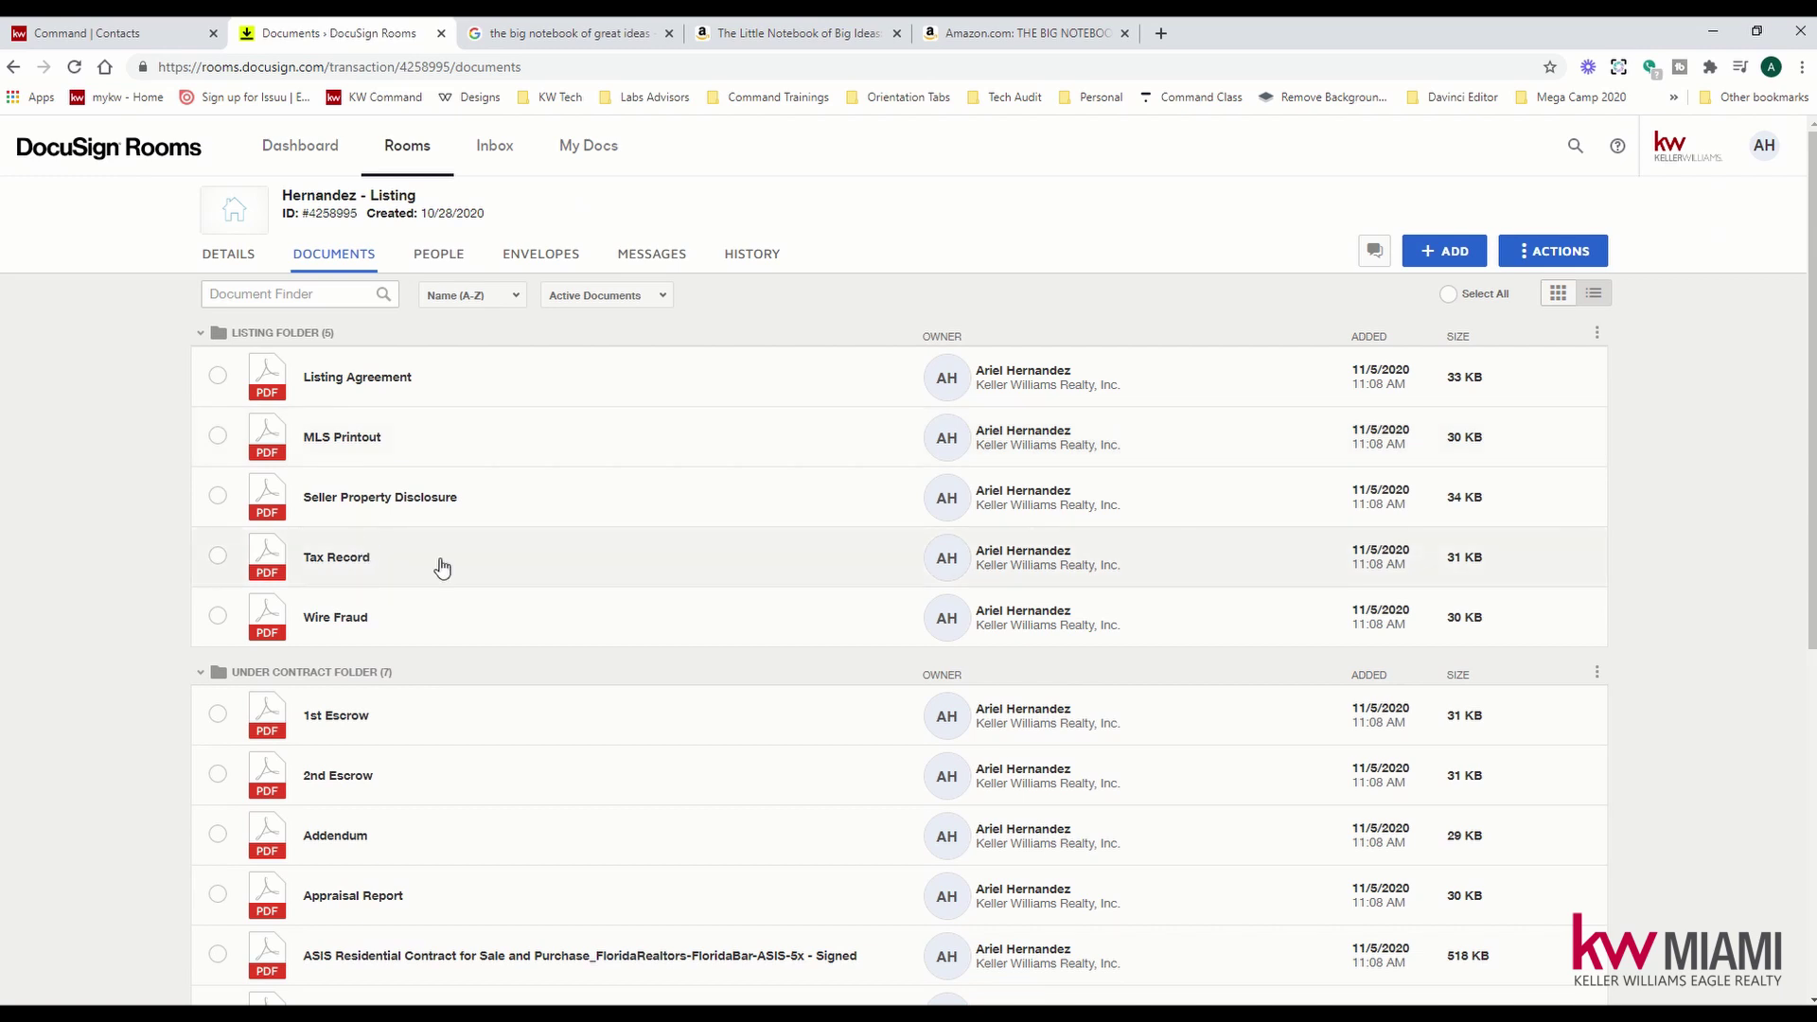